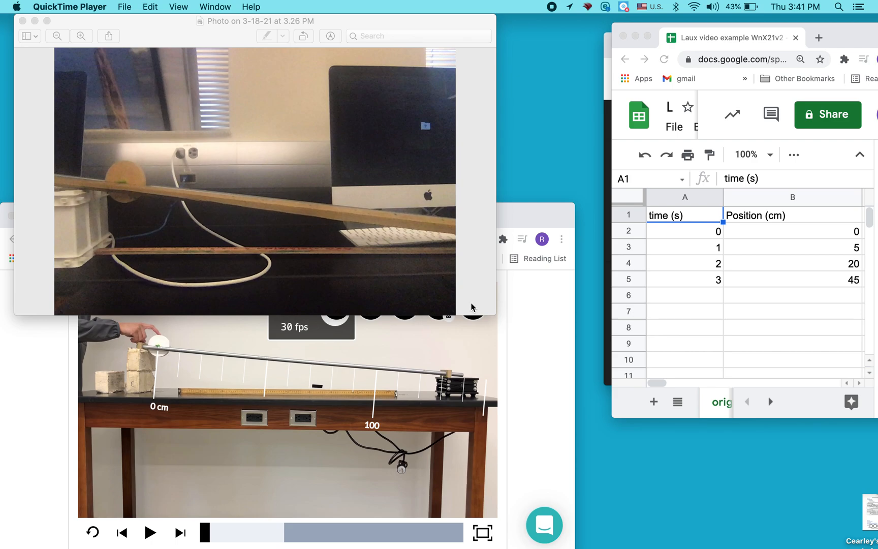
Play the rolling-wheel ramp video in the Pivot Interactives activity preview
left_click(526, 340)
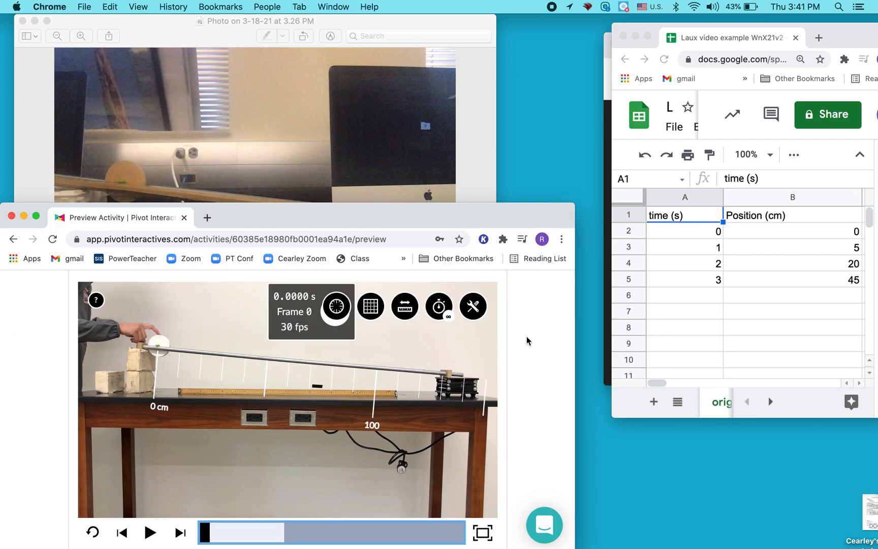
left_click(150, 533)
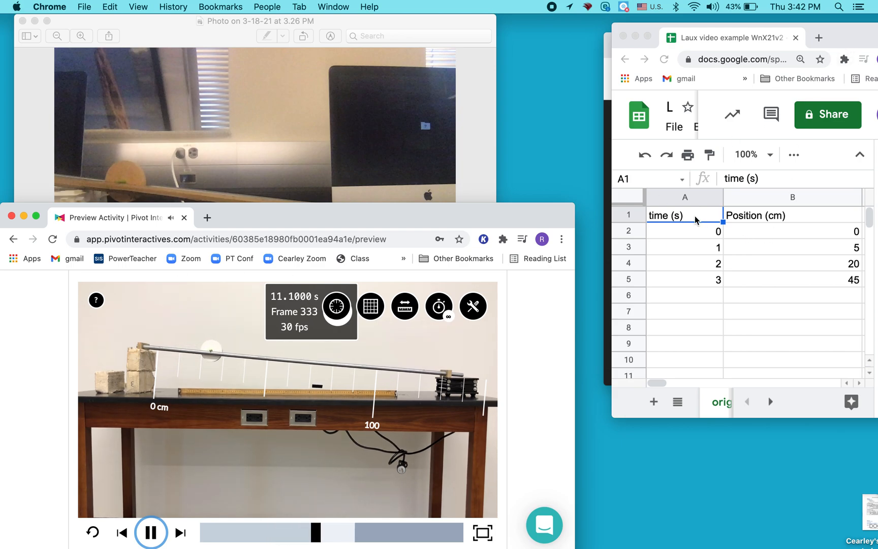
Switch to the spreadsheet window, reposition it over the video and enlarge it to show the trial 2 column and the chart
left_click_drag(831, 37, 646, 29)
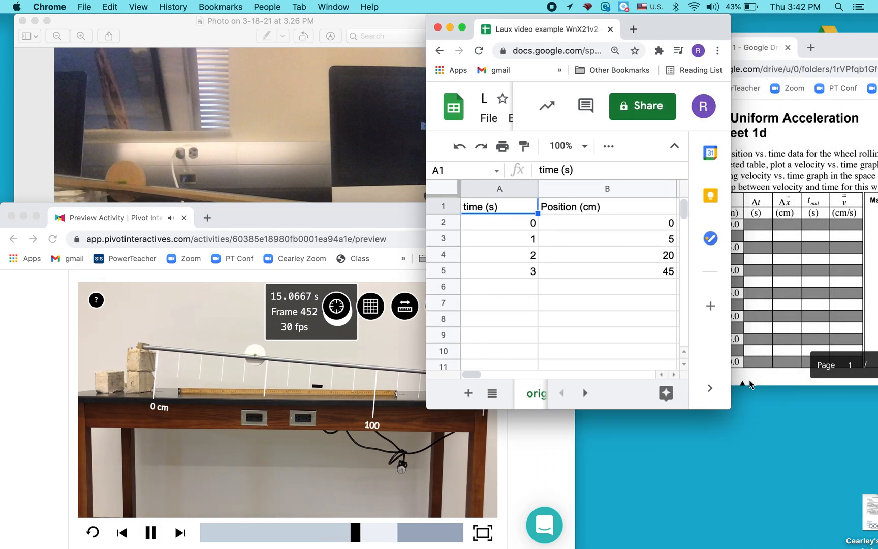
left_click_drag(719, 411, 852, 447)
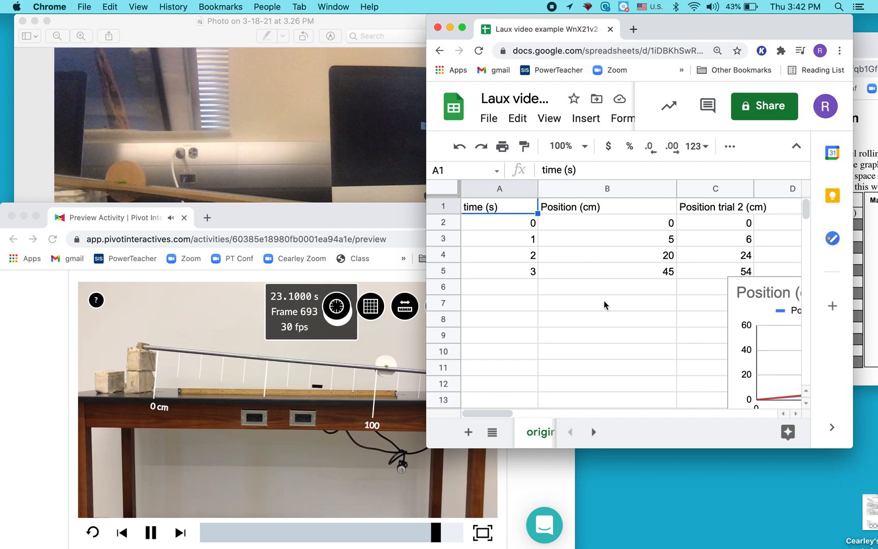
left_click_drag(716, 26, 540, 21)
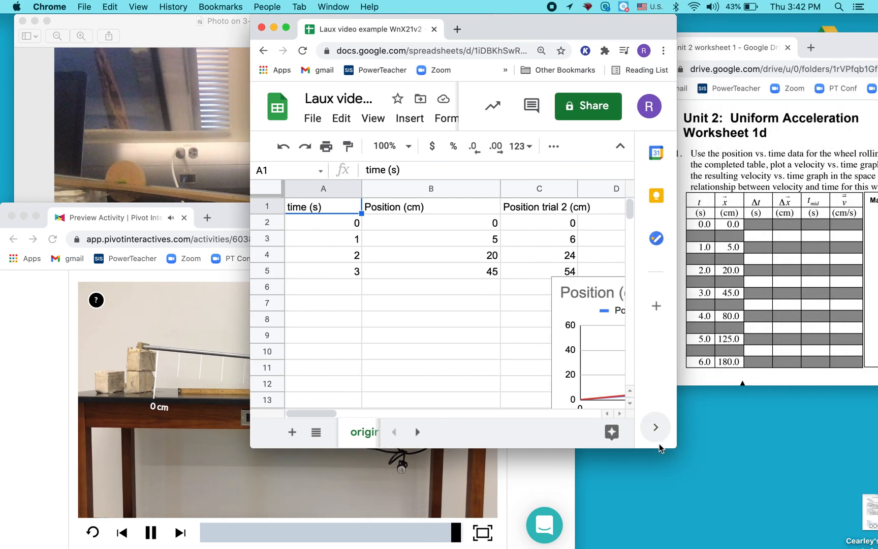
left_click_drag(674, 444, 813, 522)
Move the position chart directly below the data table and narrow column B to fit its heading
left_click(658, 308)
left_click_drag(637, 287, 395, 309)
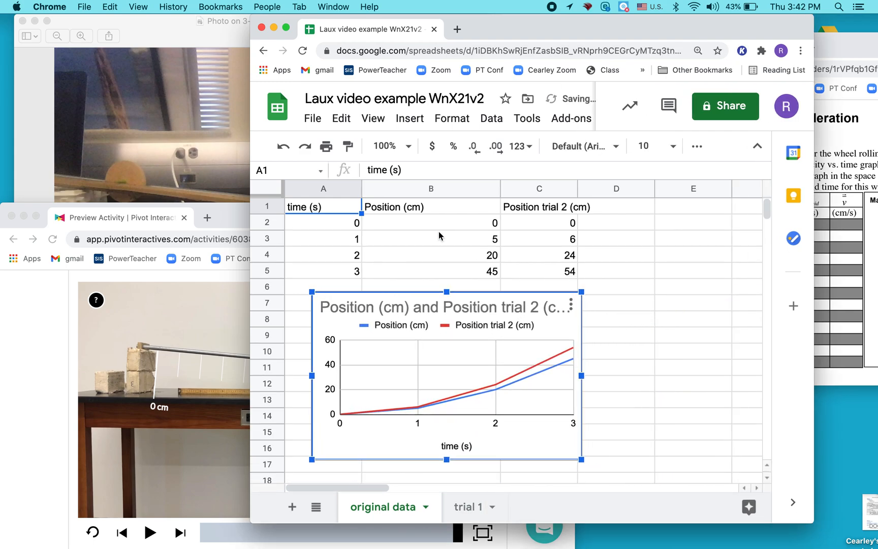
left_click_drag(497, 190, 437, 190)
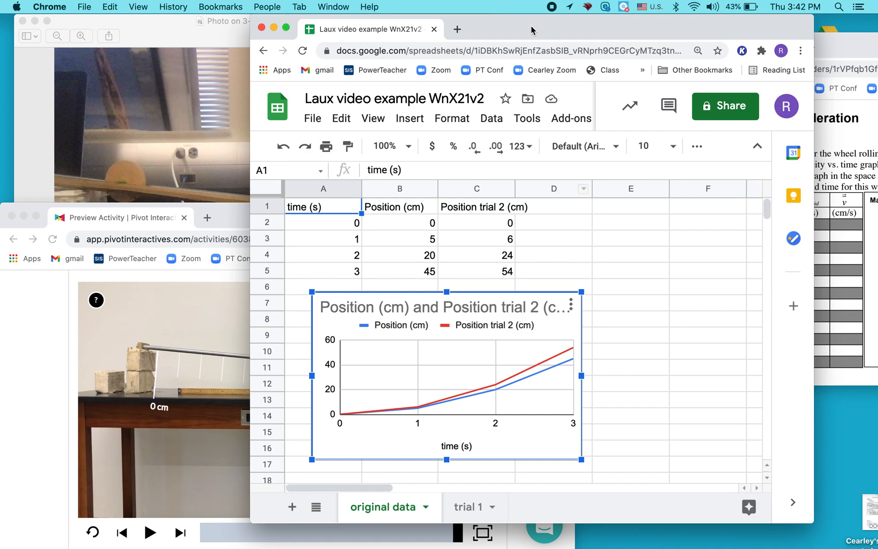
Close the ramp photo and the Pivot Interactives window, and place the spreadsheet beside the Unit 2 worksheet
left_click(840, 45)
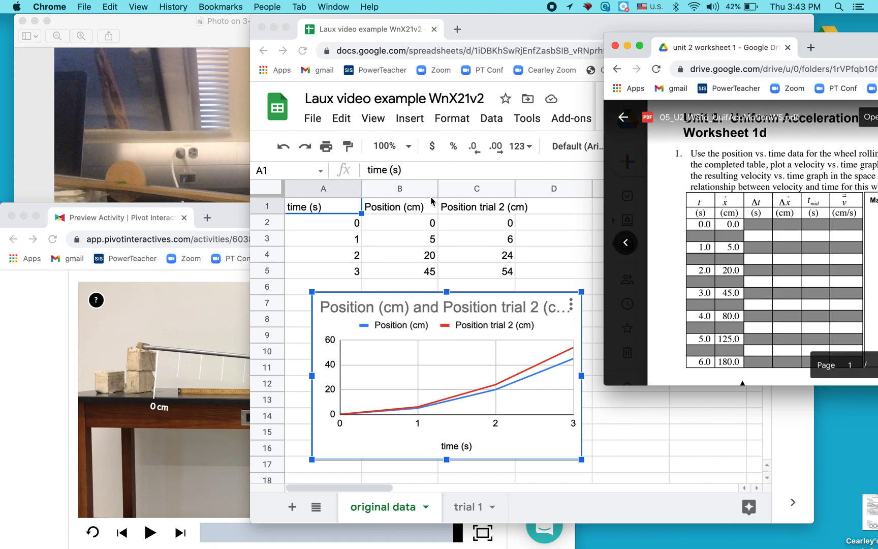
left_click(178, 97)
left_click(181, 355)
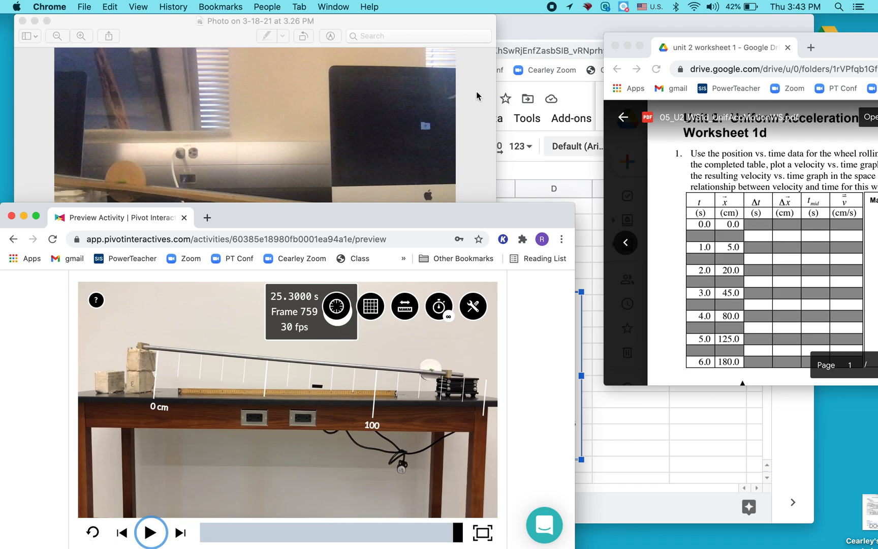
left_click(22, 20)
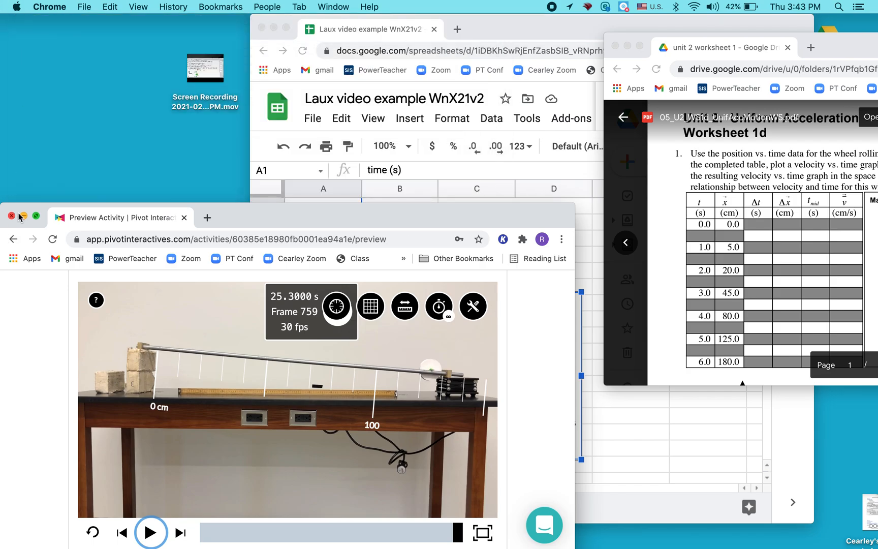
left_click(11, 216)
left_click_drag(490, 36, 272, 36)
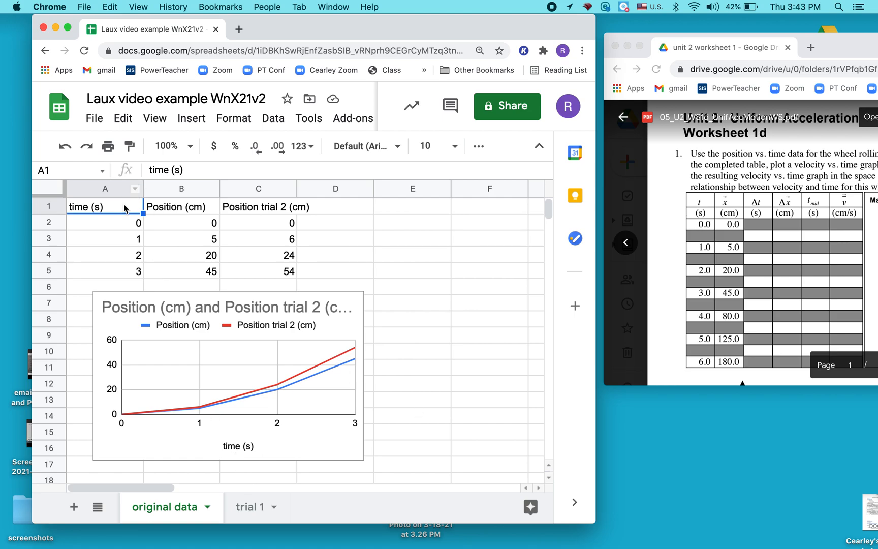
Copy the time and Position data in A1:B5 of the original data sheet to A1 of trial 1, and narrow column B there
mouse_move(134, 206)
left_mouse_down()
mouse_move(187, 227)
mouse_move(200, 277)
left_mouse_up()
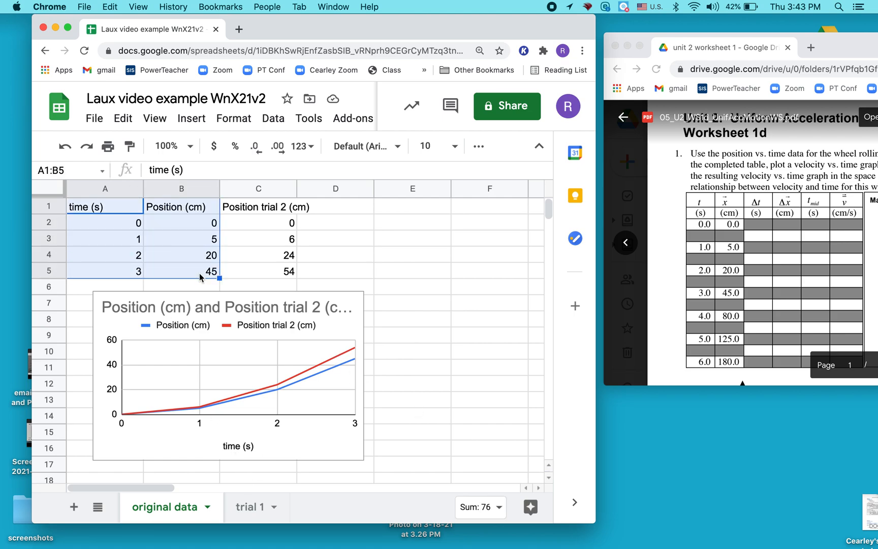
key("super+c")
left_click(242, 508)
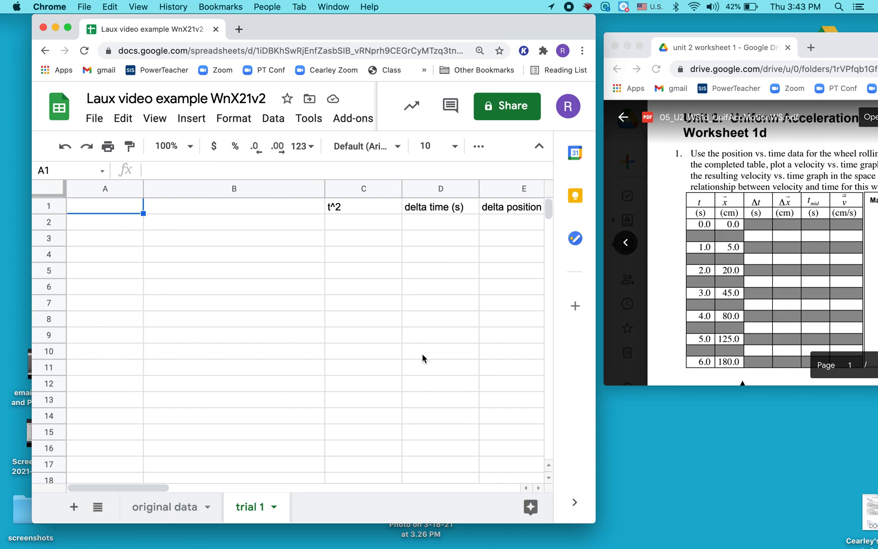
left_click_drag(594, 521, 303, 521)
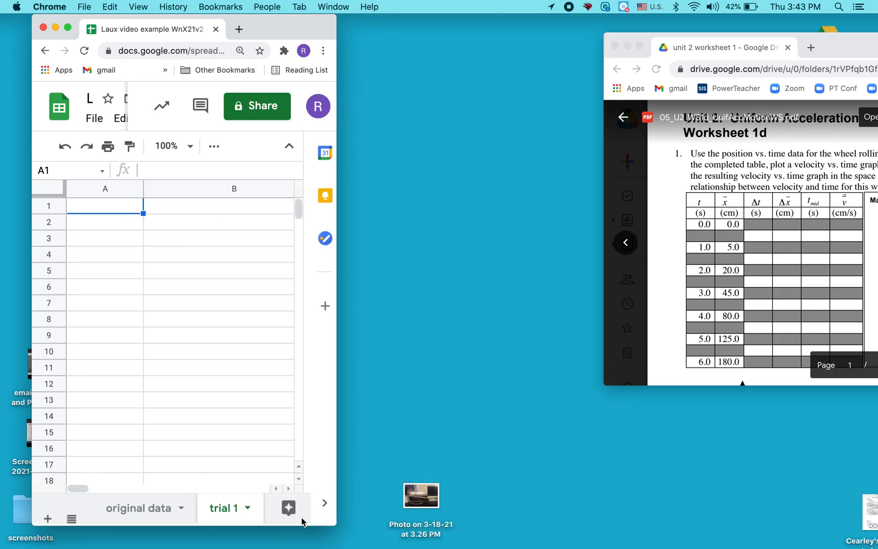
left_click(121, 208)
key("super+v")
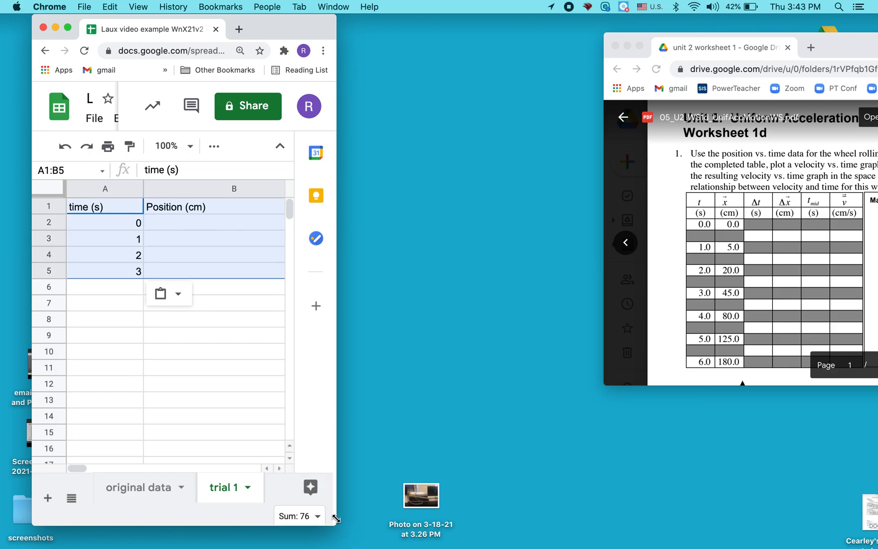
left_click_drag(331, 522, 463, 518)
left_click_drag(324, 191, 222, 191)
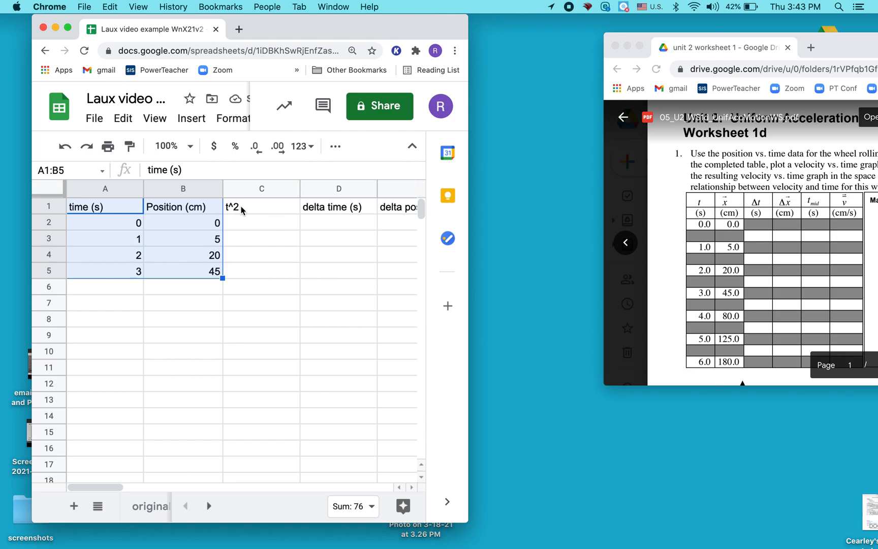
Add the unit (s^2) to the t^2 heading in cell C1
left_click(242, 210)
double_click(242, 208)
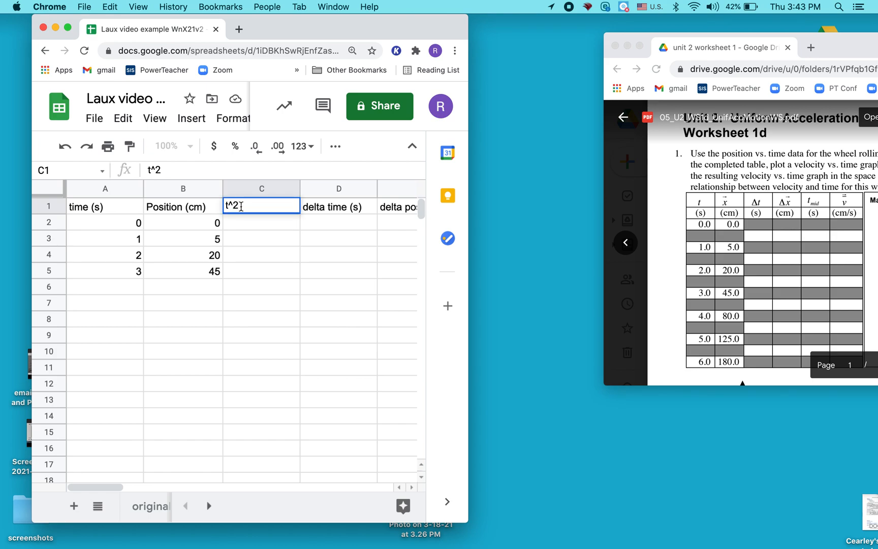
type("(s^2)")
Enter =A2*A2 in cell C2 and accept the suggested autofill for the rest of the t^2 column
left_click(252, 227)
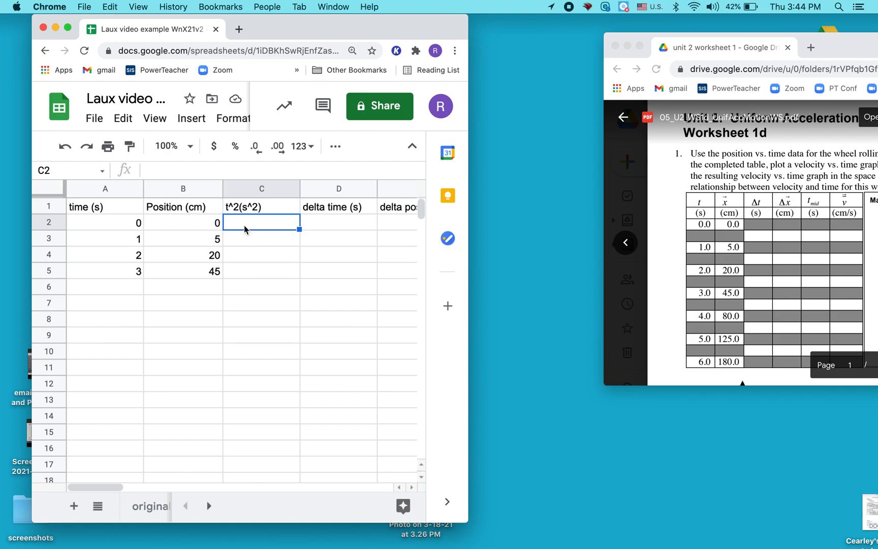
type("=")
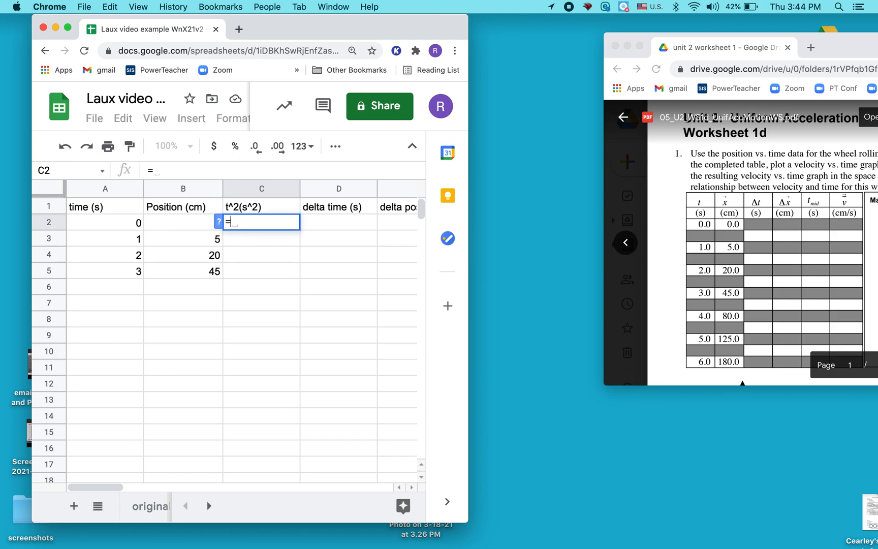
left_click(124, 227)
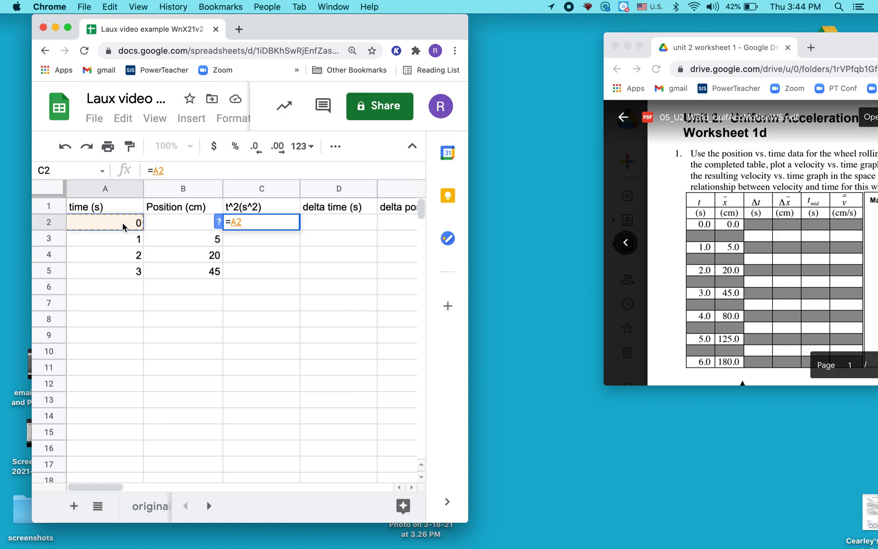
type("*")
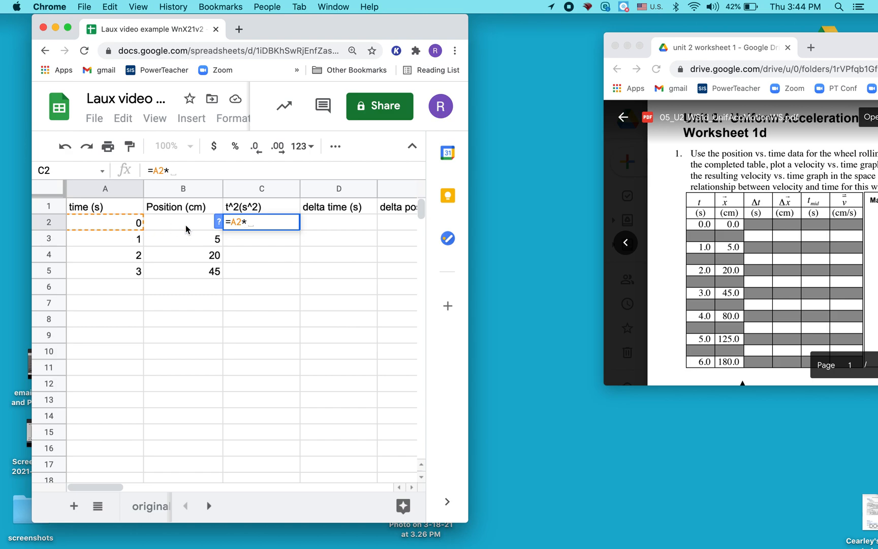
left_click(115, 226)
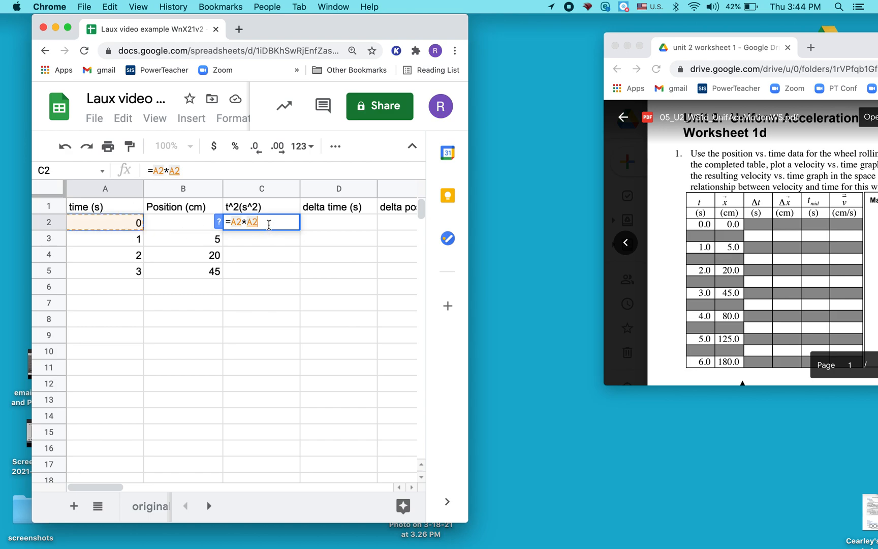
key("Return")
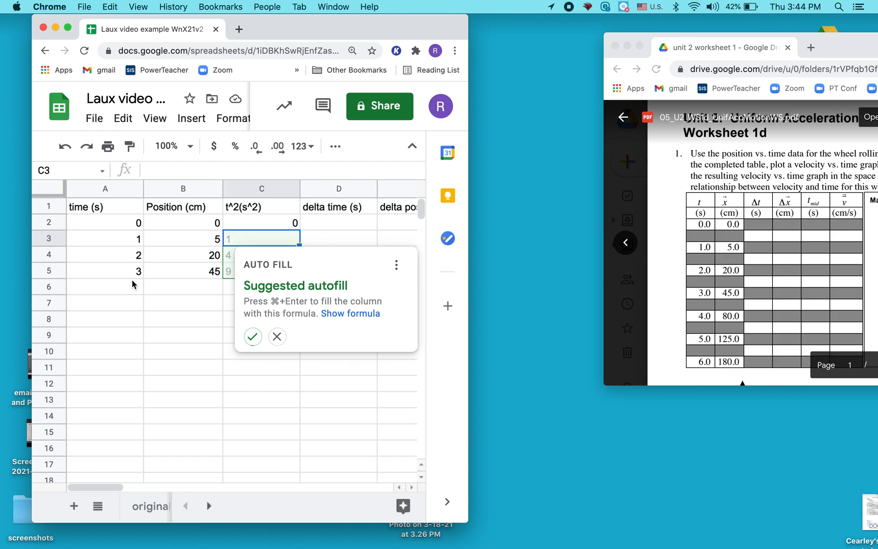
left_click(252, 336)
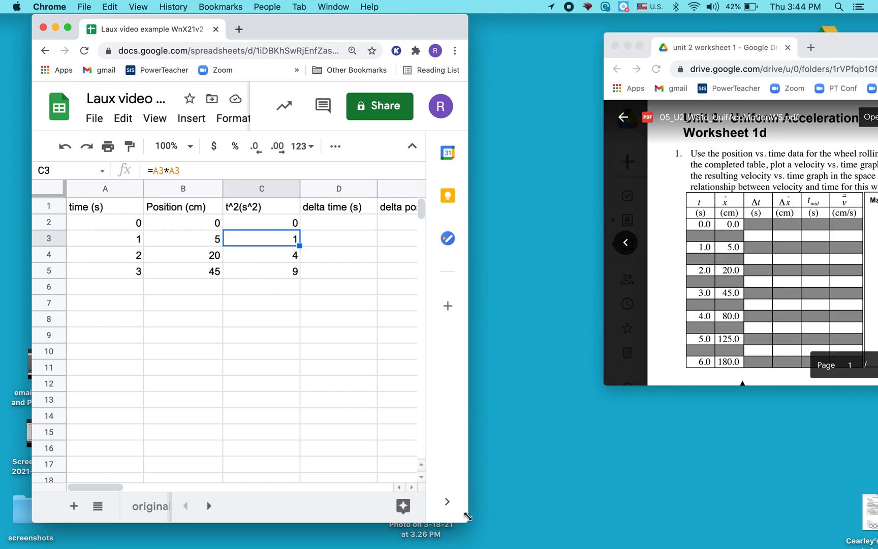
Widen the spreadsheet window to show all trial 1 headings, and bring the worksheet's data table to the front
left_click_drag(469, 517, 696, 518)
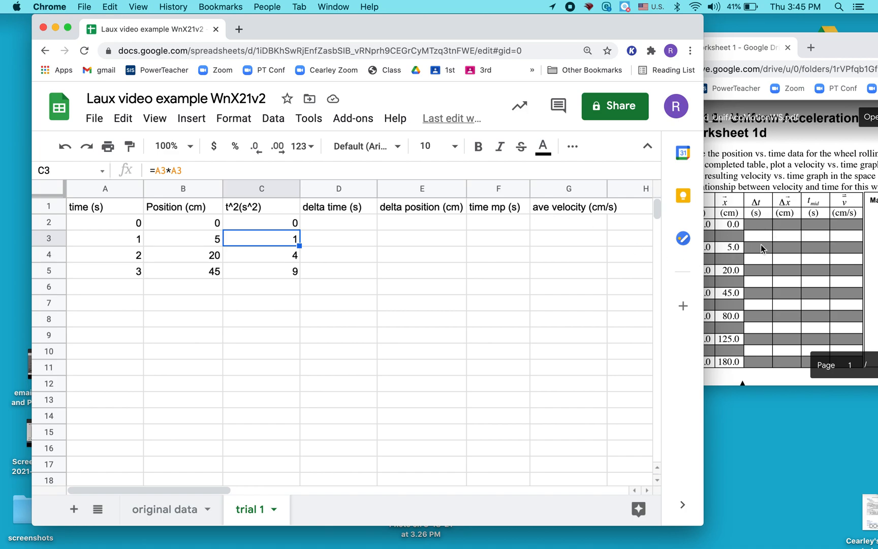
left_click_drag(701, 523, 804, 520)
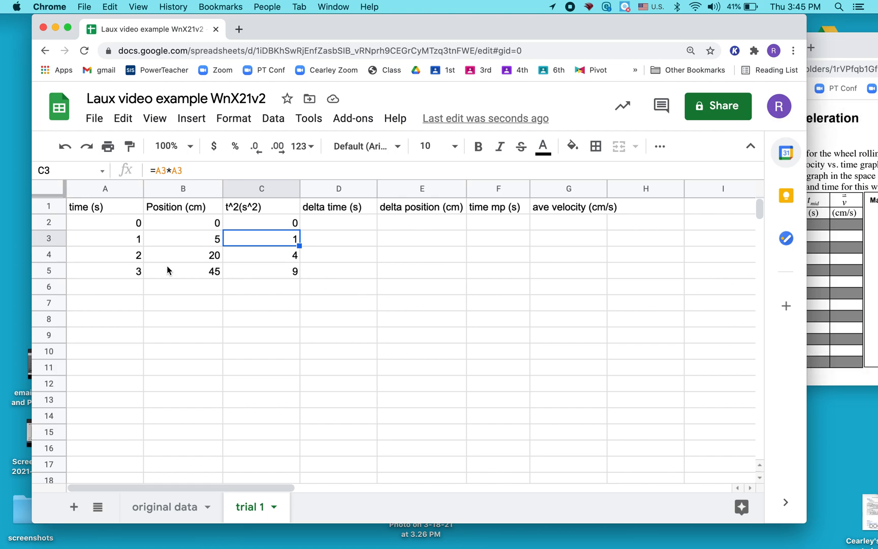
left_click(834, 252)
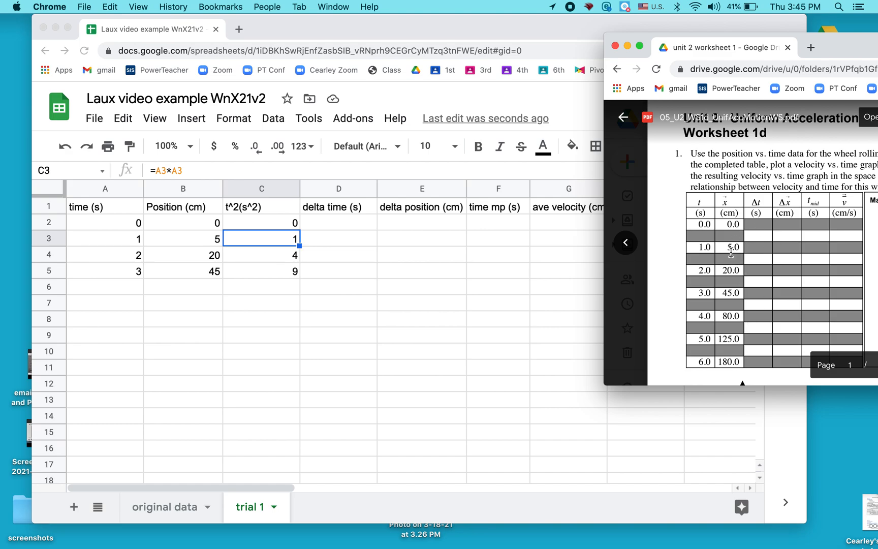
Insert a blank row above the 1 s data row in row 3
left_click(46, 240)
left_click(47, 239)
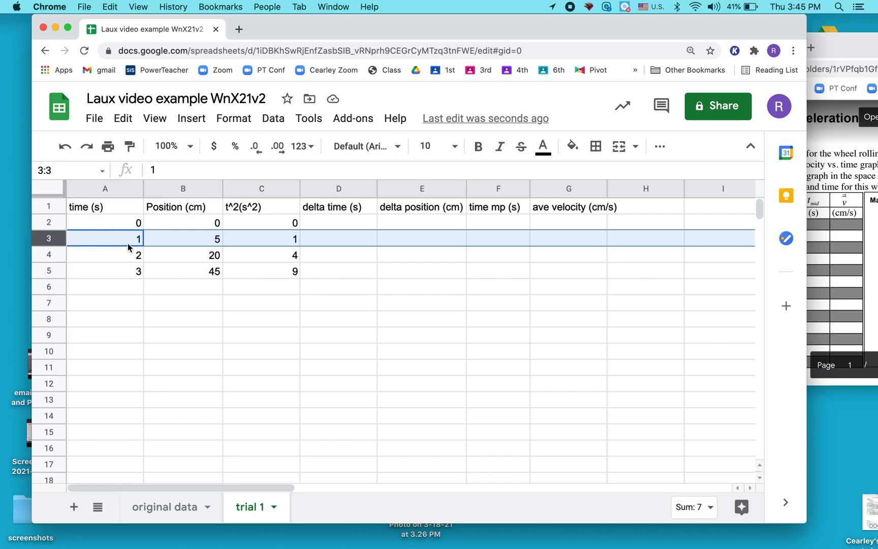
left_click(184, 122)
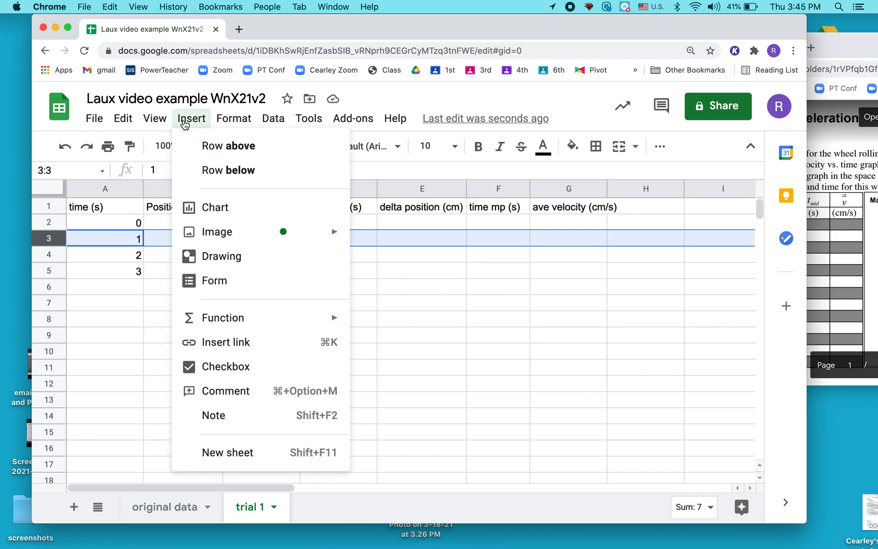
left_click(221, 147)
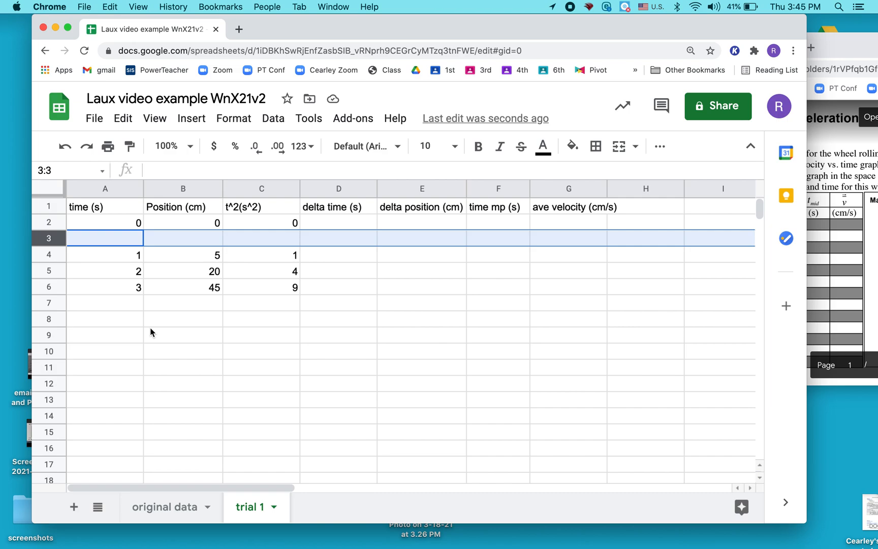
Insert a blank row above each of the 2 s and 3 s data rows
left_click(137, 254)
key("Down")
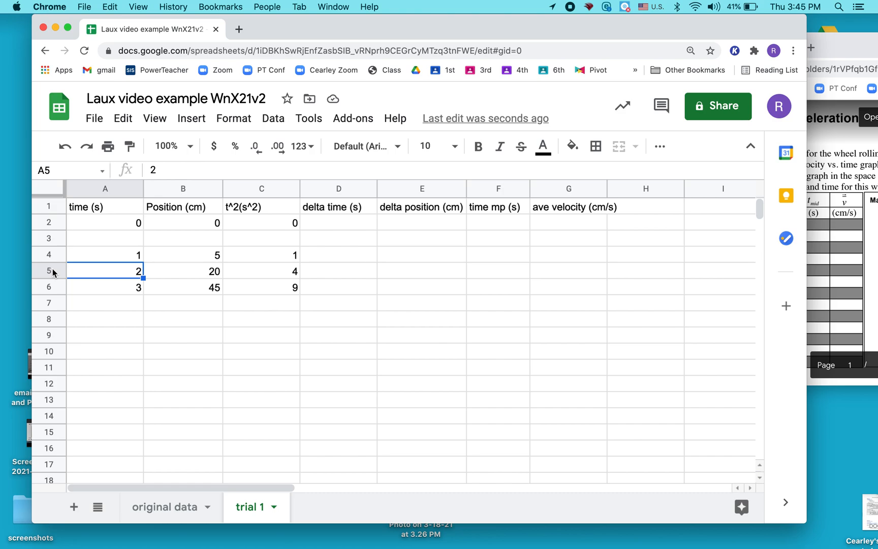
key("super+y")
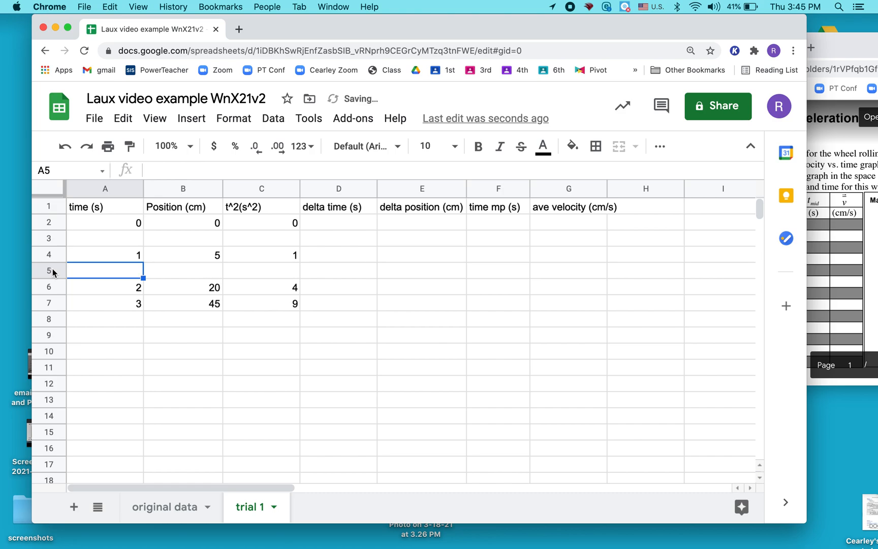
left_click(48, 304)
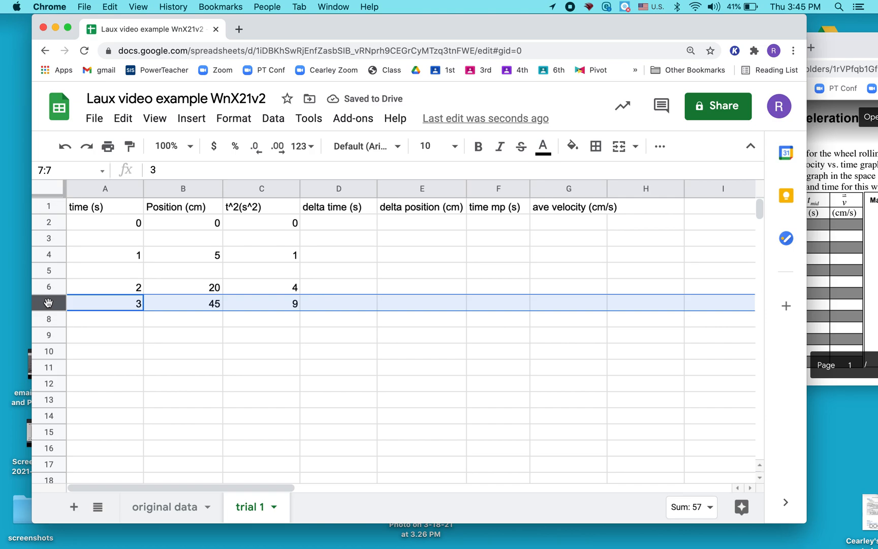
key("super+y")
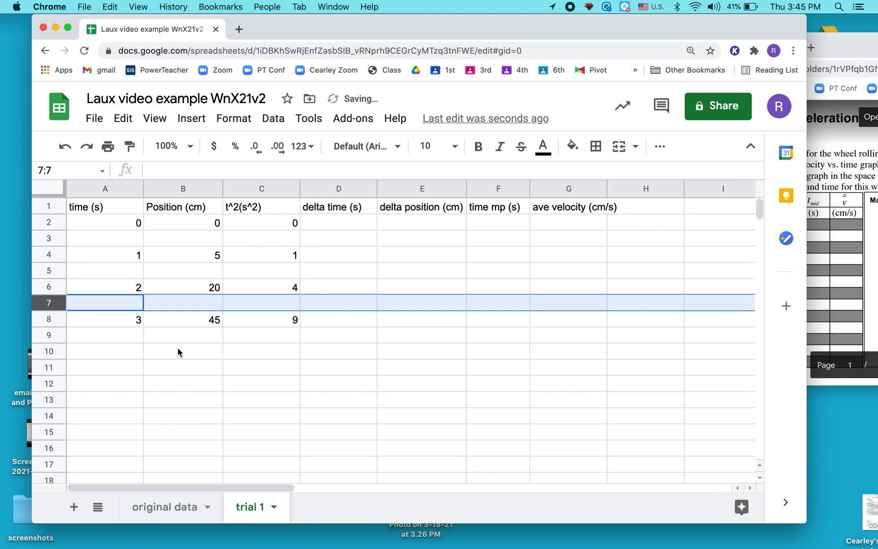
left_click(320, 241)
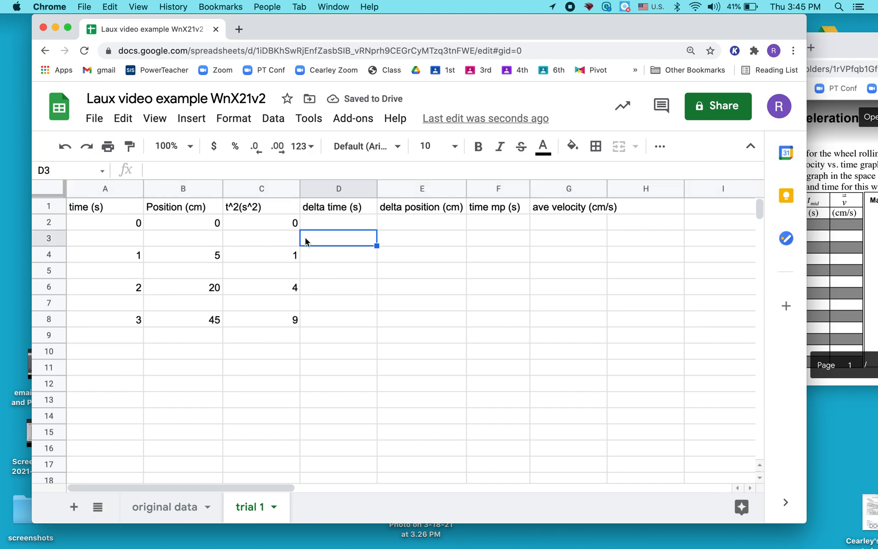
left_click(50, 237)
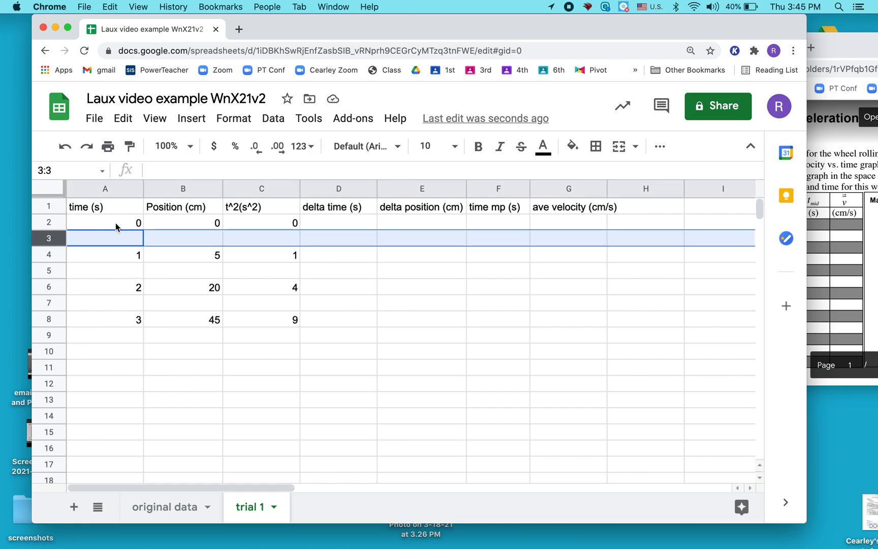
left_click(49, 271)
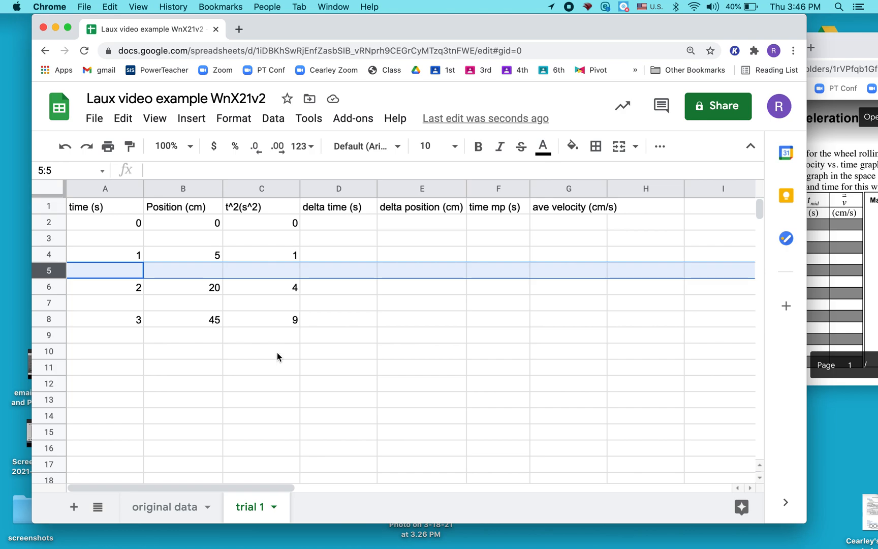
Enter =A4-A2 in cell D3 of the delta time column and fill the formula down through D8
left_click(330, 241)
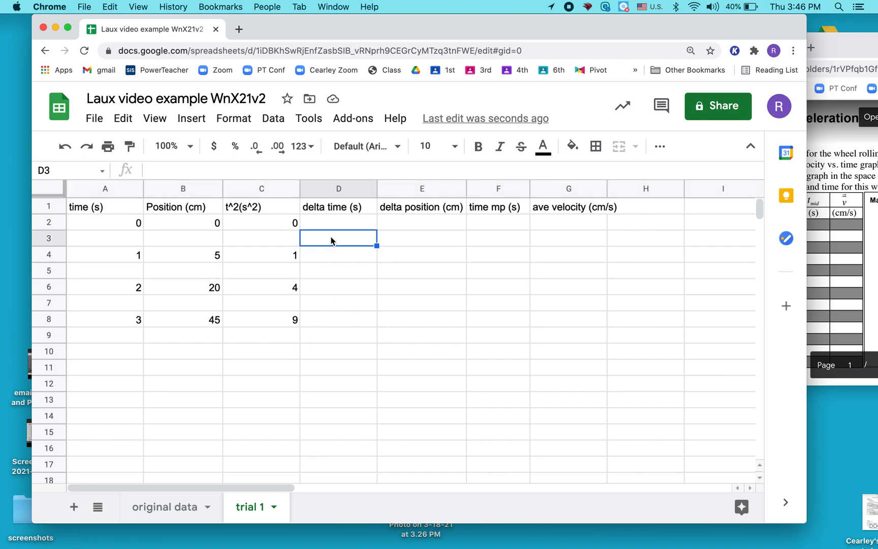
type("=")
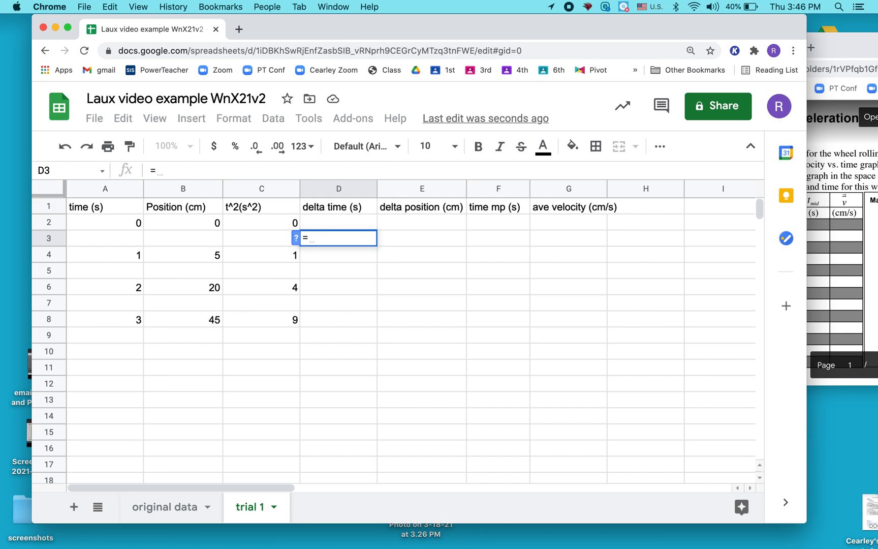
left_click(126, 257)
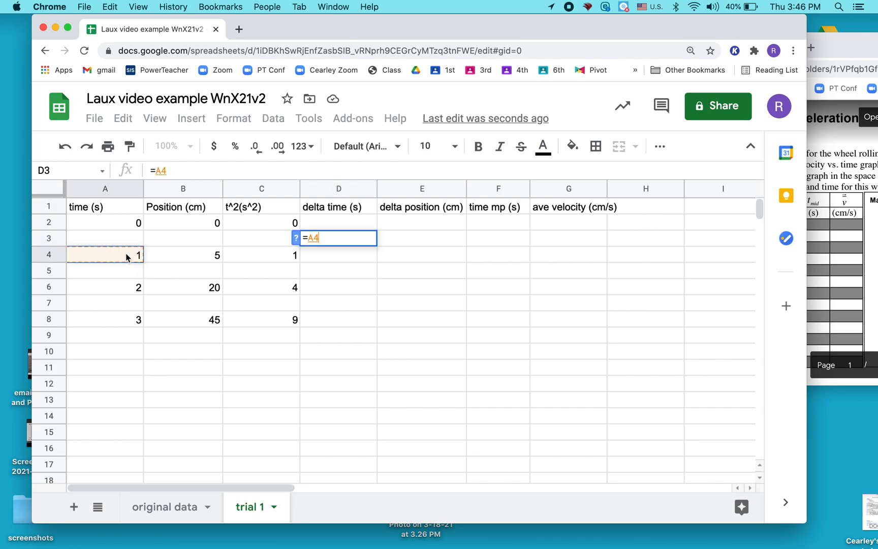
type("-")
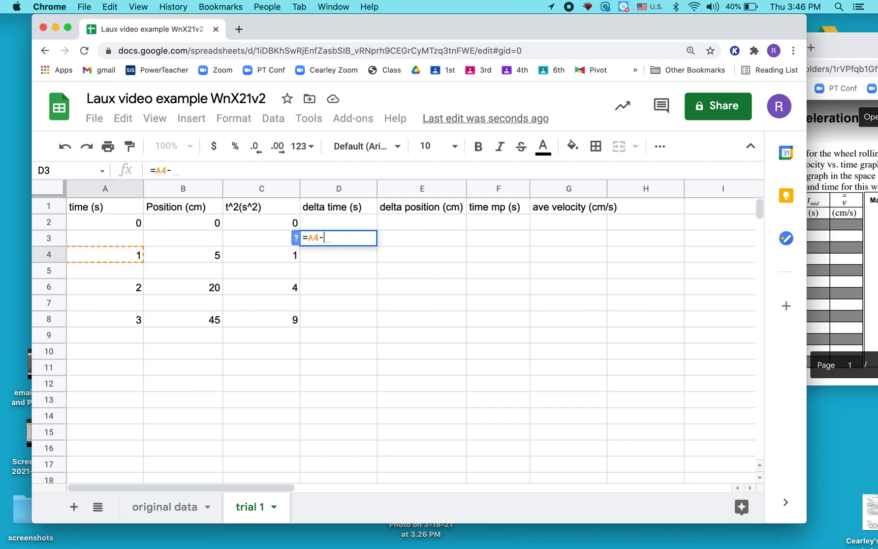
left_click(123, 223)
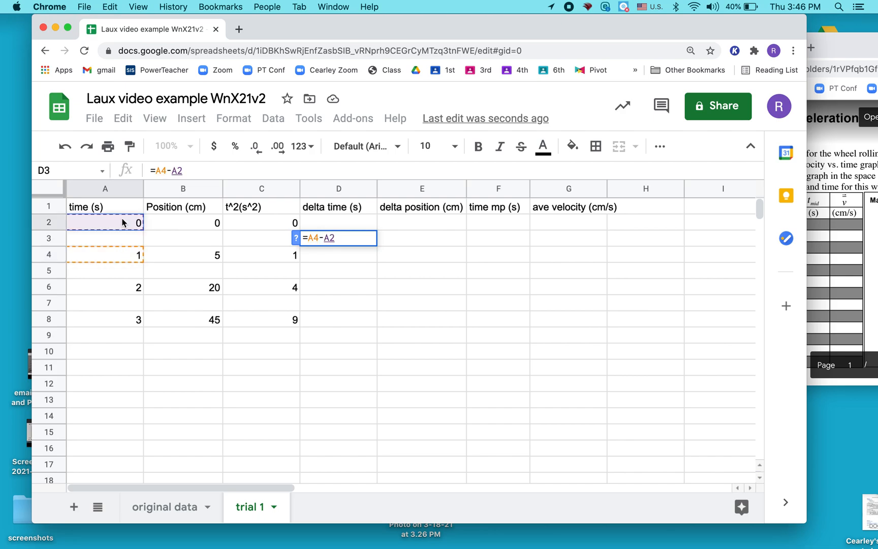
key("Return")
left_click(350, 240)
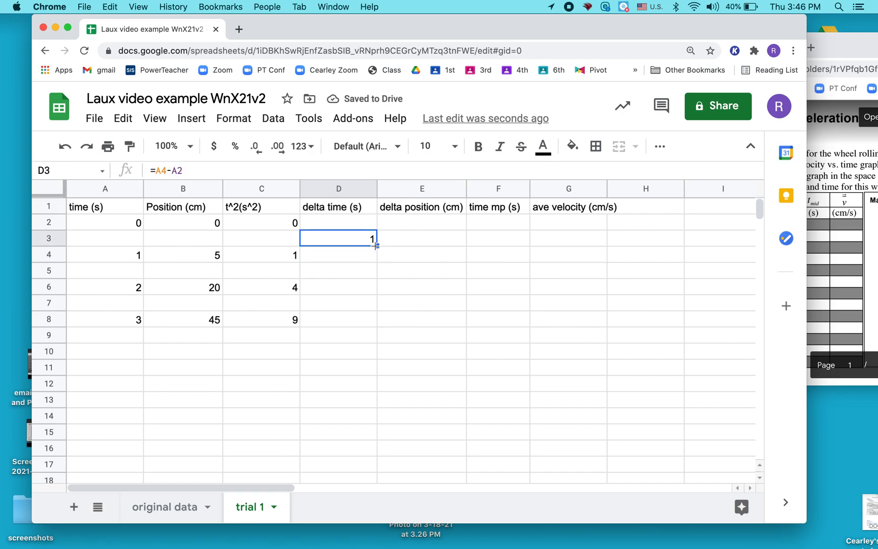
left_click_drag(376, 245, 373, 324)
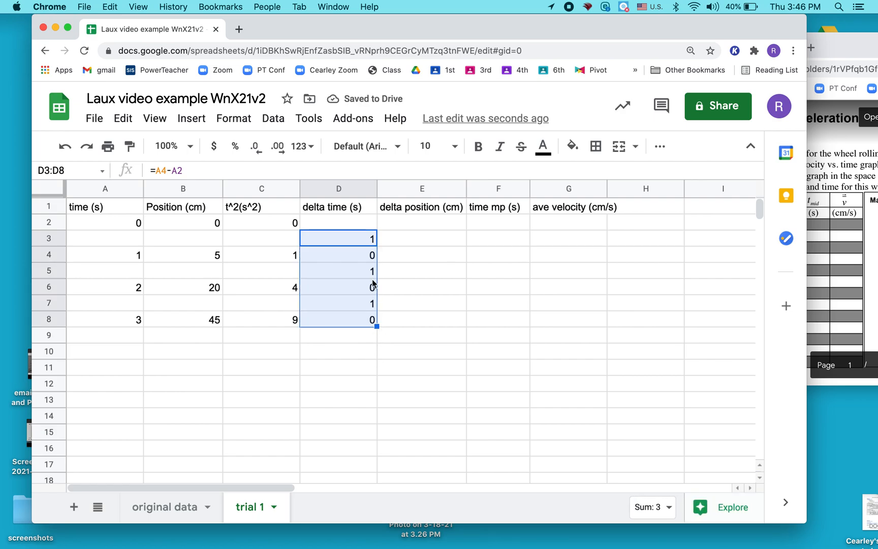
Enter =B4-B2 in cell E3 and accept the suggested autofill for the rest of the delta position column
left_click(416, 238)
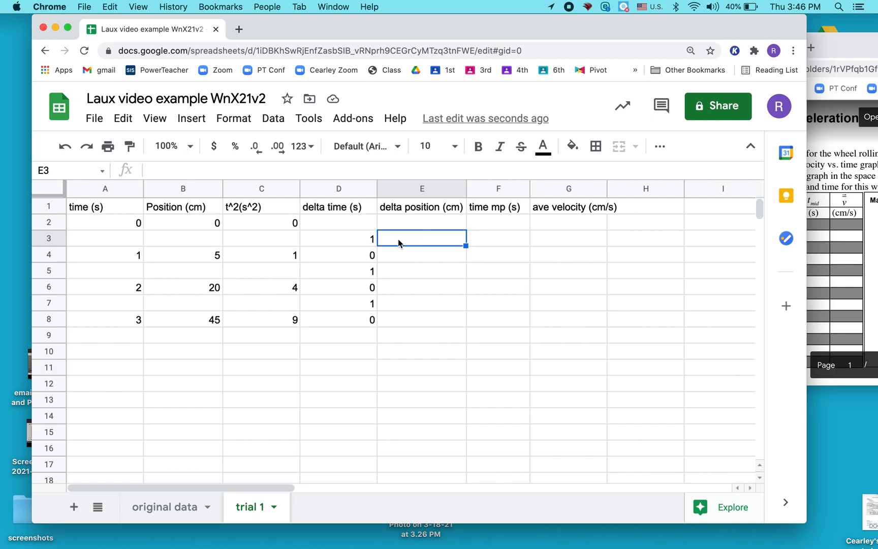
type("=")
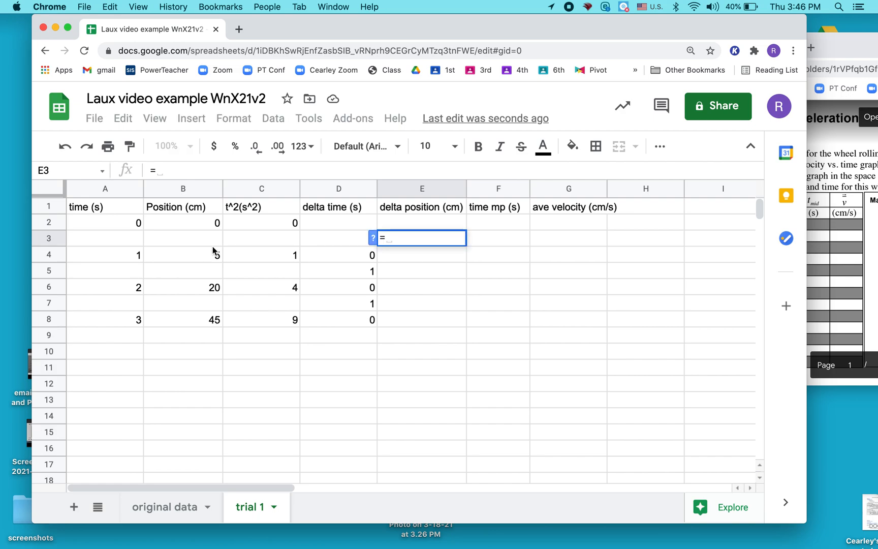
left_click(200, 255)
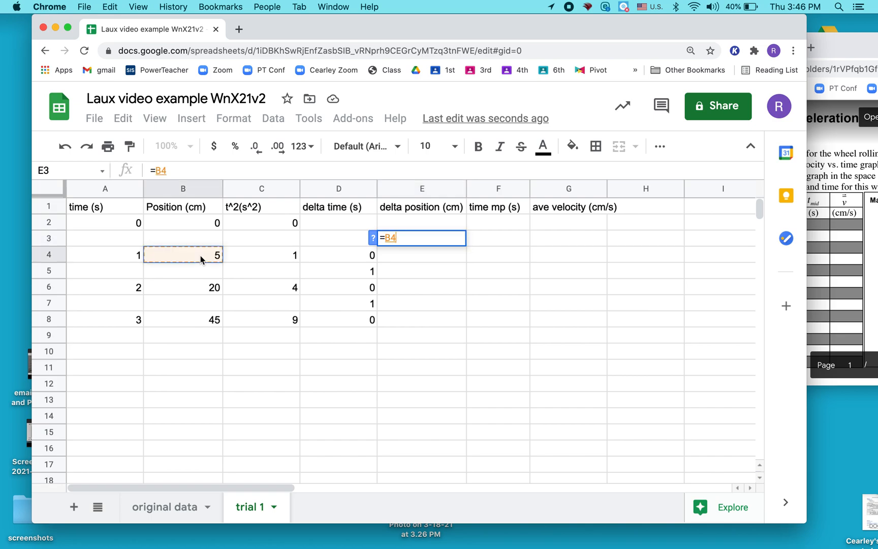
type("-")
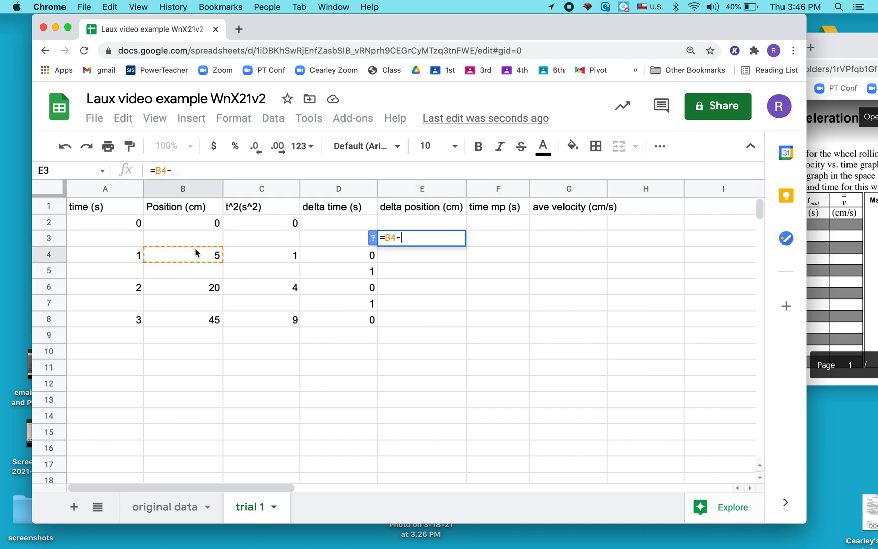
left_click(196, 223)
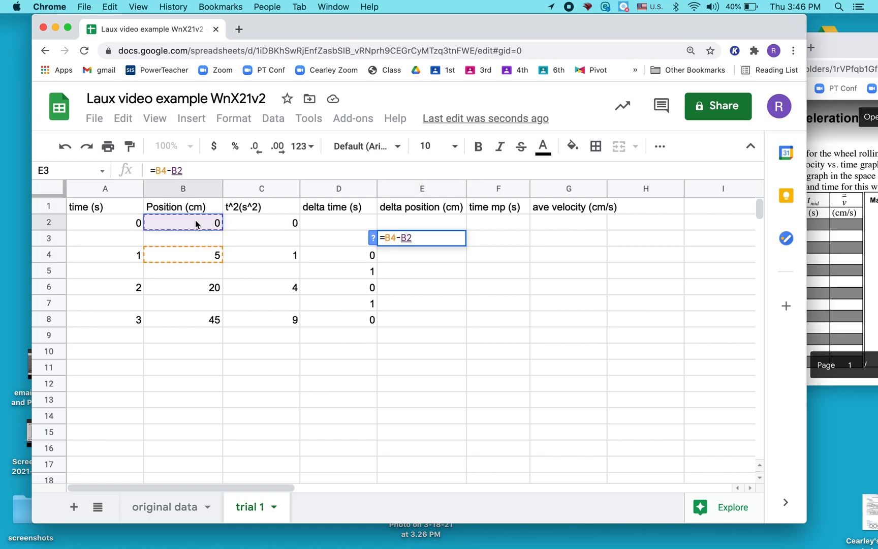
key("Return")
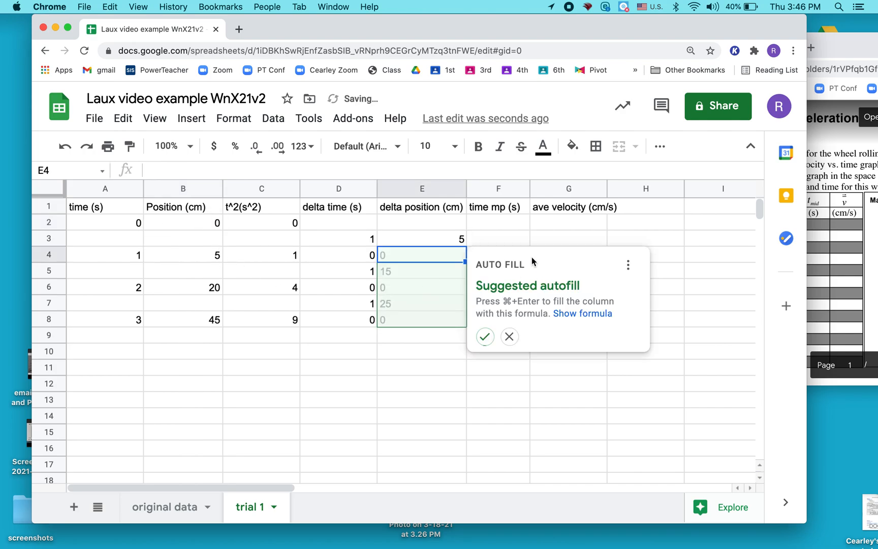
left_click(485, 336)
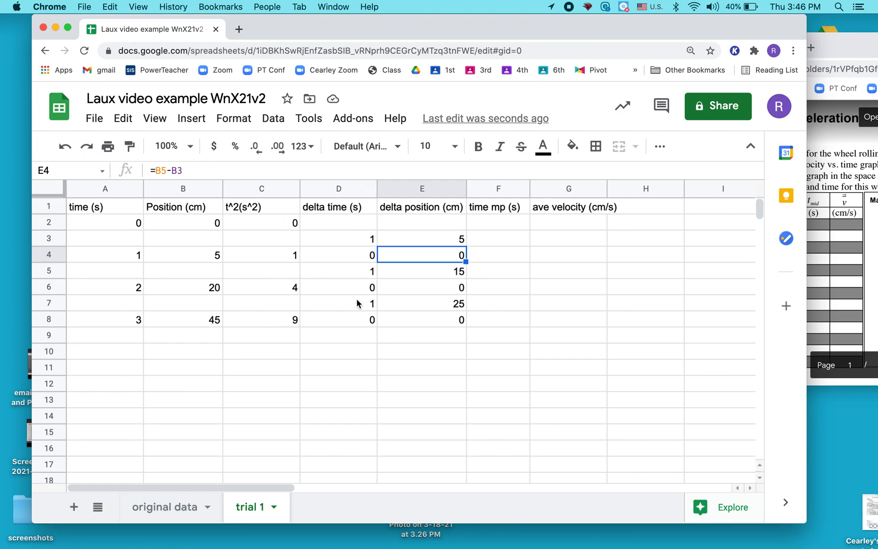
Enter =AVERAGE(A2,A4) in cell F3 to calculate the first midpoint time
left_click(487, 239)
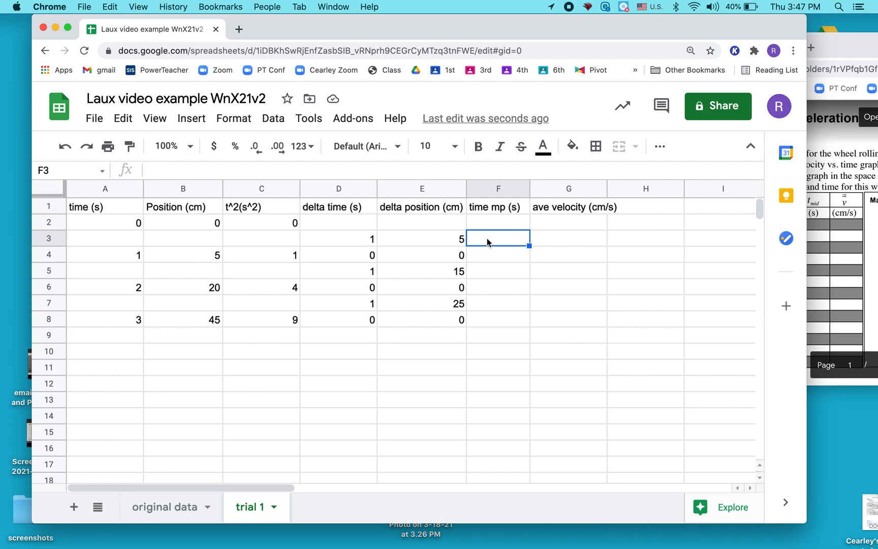
type("av")
key("BackSpace")
key("BackSpace")
type("=")
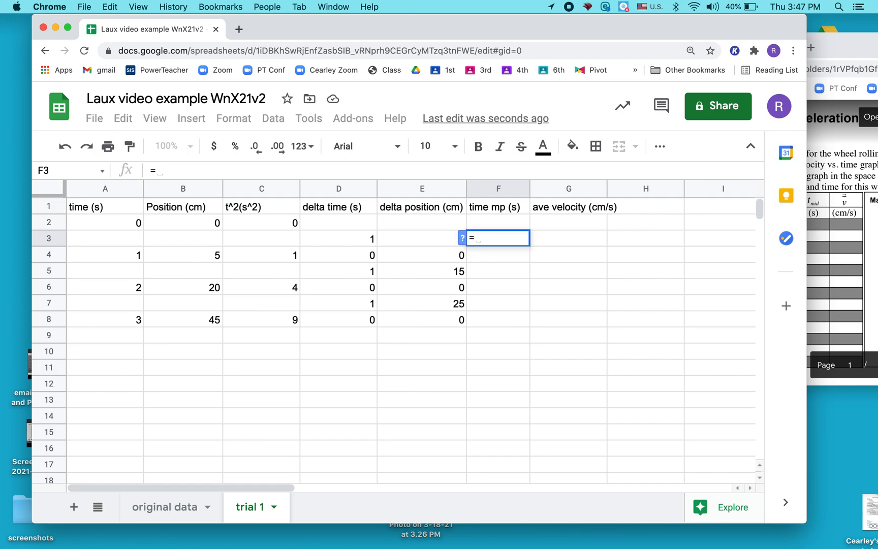
type("ave")
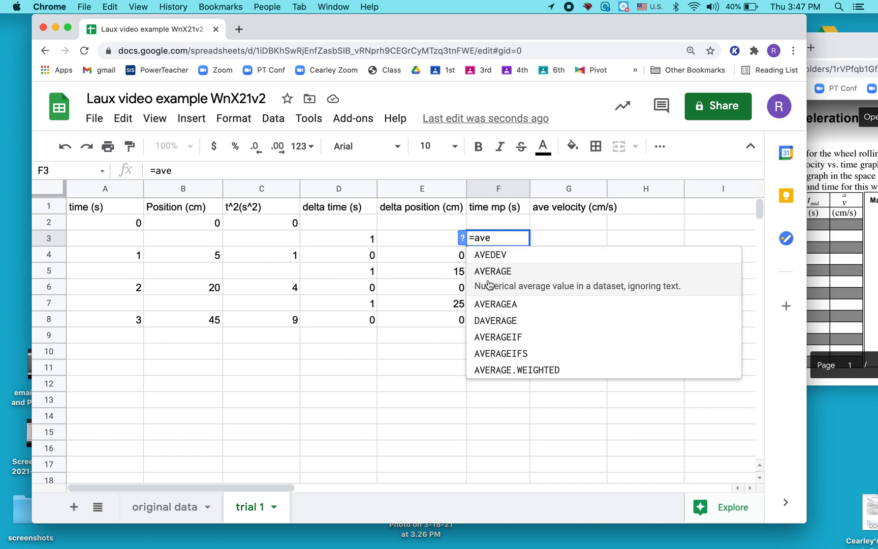
left_click(485, 274)
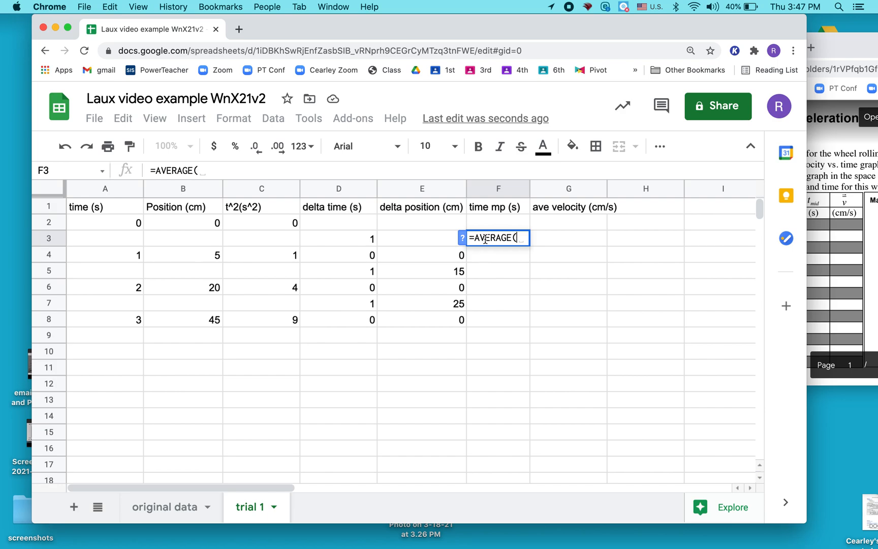
left_click(127, 224)
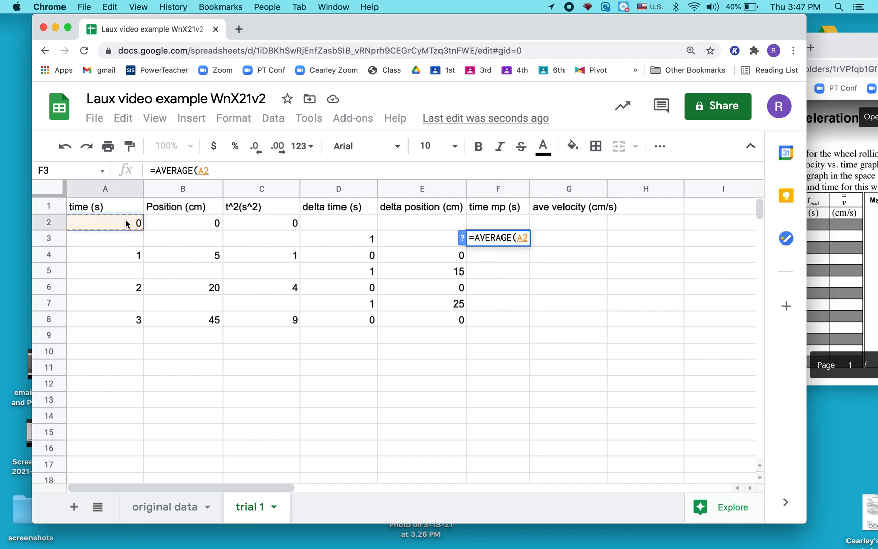
type(",")
left_click(129, 255)
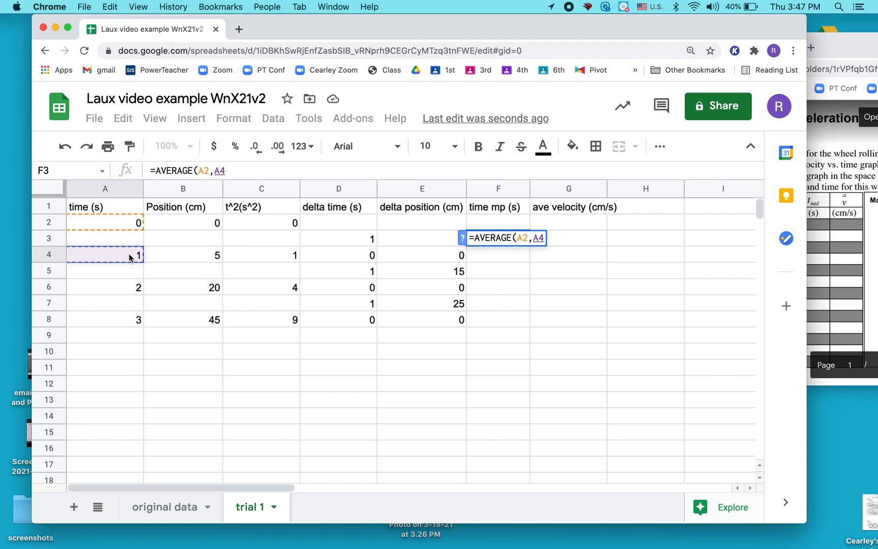
type(")")
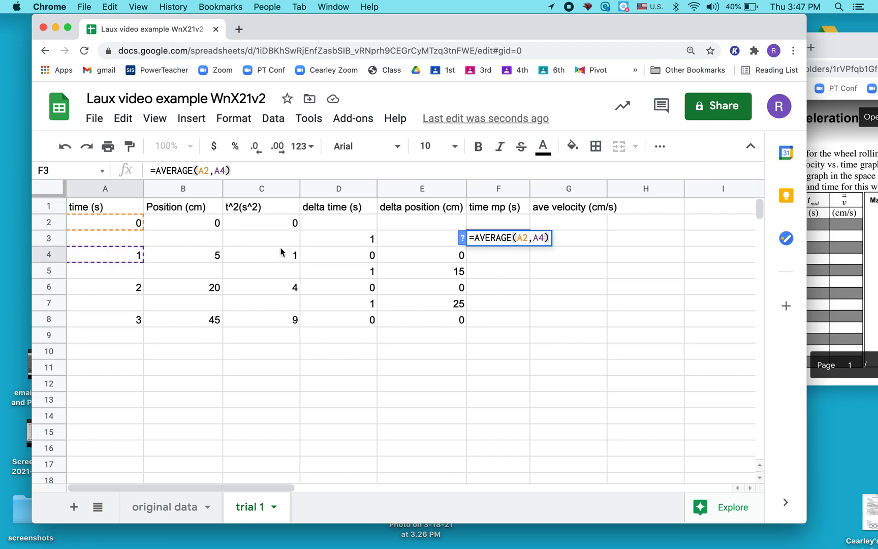
key("Return")
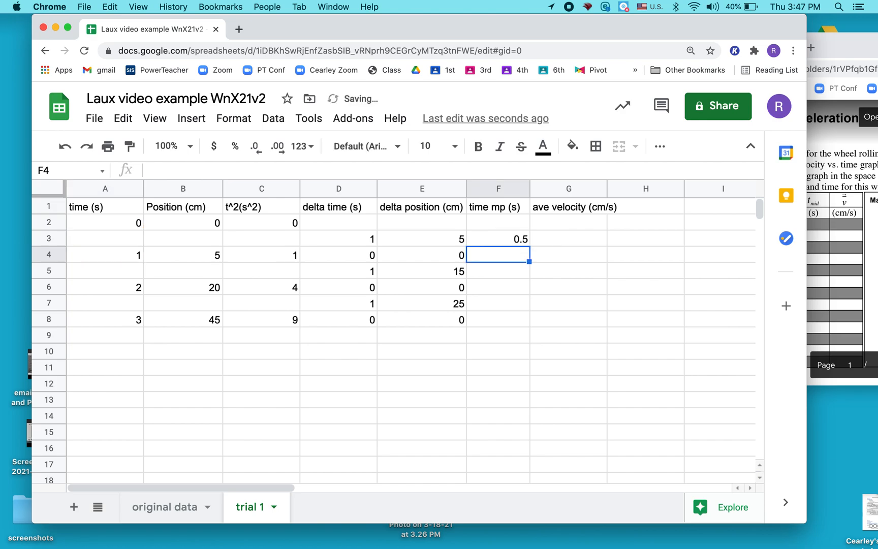
Fill the midpoint time formula from F3 down through F8
left_click(513, 236)
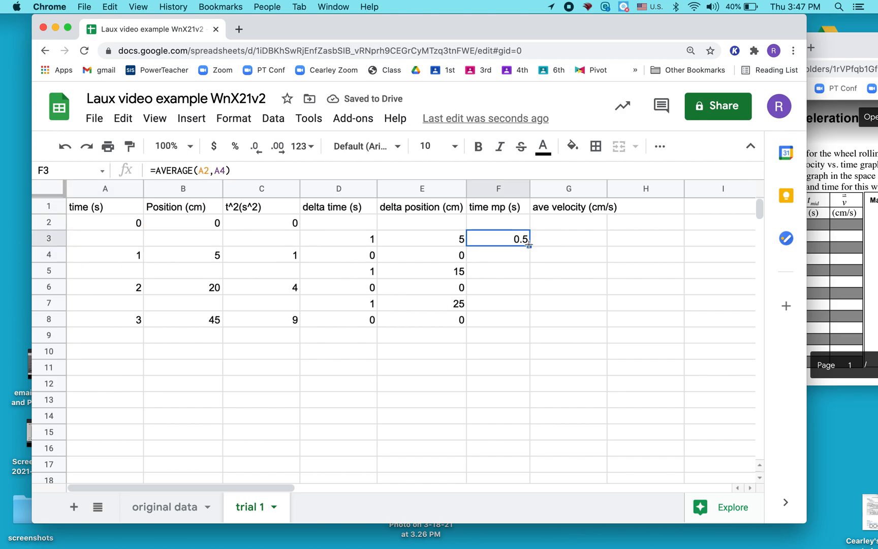
left_click_drag(529, 245, 526, 323)
left_click(517, 357)
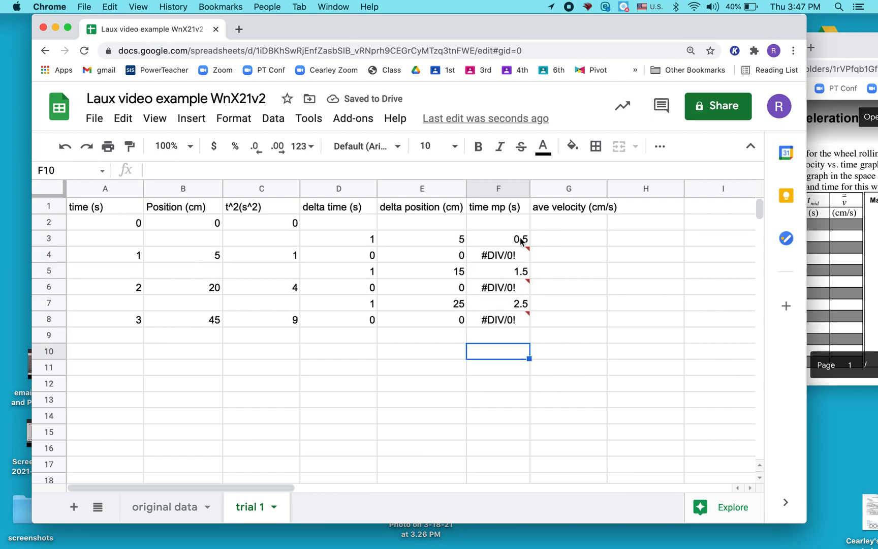
Clear the error cells F4, F6 and F8 in the time mp column
left_click(506, 256)
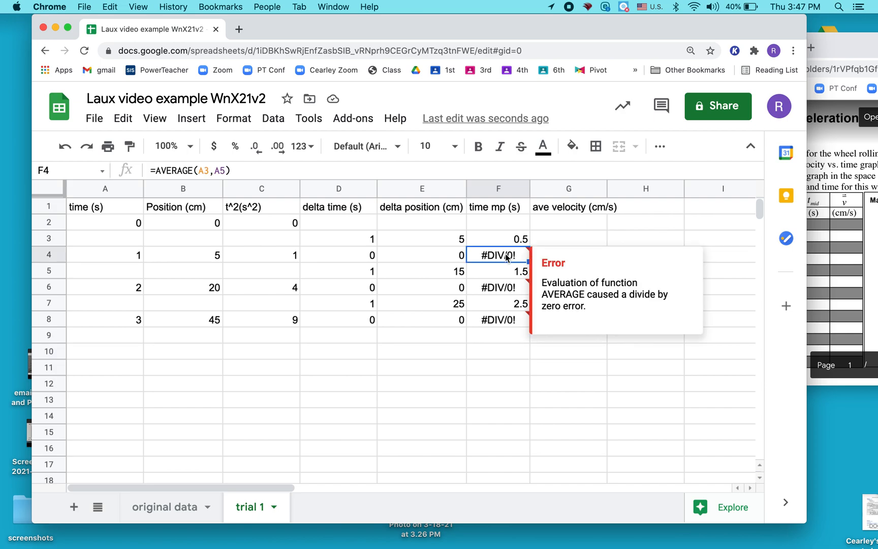
key("BackSpace")
key("Down")
key("Down")
key("BackSpace")
key("Down")
key("Down")
key("BackSpace")
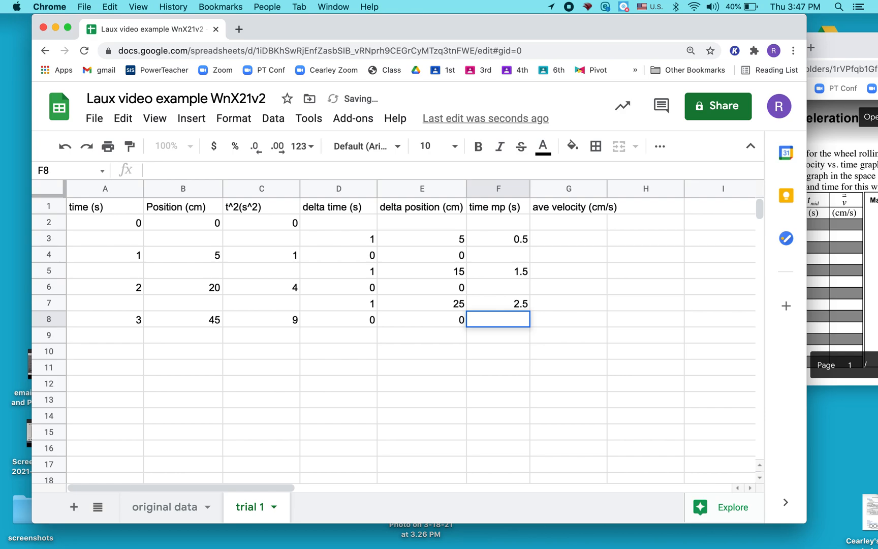
Clear the zero values from cells E8, E6 and E4 in the delta position column
key("Left")
key("BackSpace")
key("Up")
key("Up")
key("BackSpace")
key("Up")
key("Up")
key("BackSpace")
Enter =E3/D3 in cell G3 of the ave velocity column and fill the formula down through G8
key("Right")
key("Right")
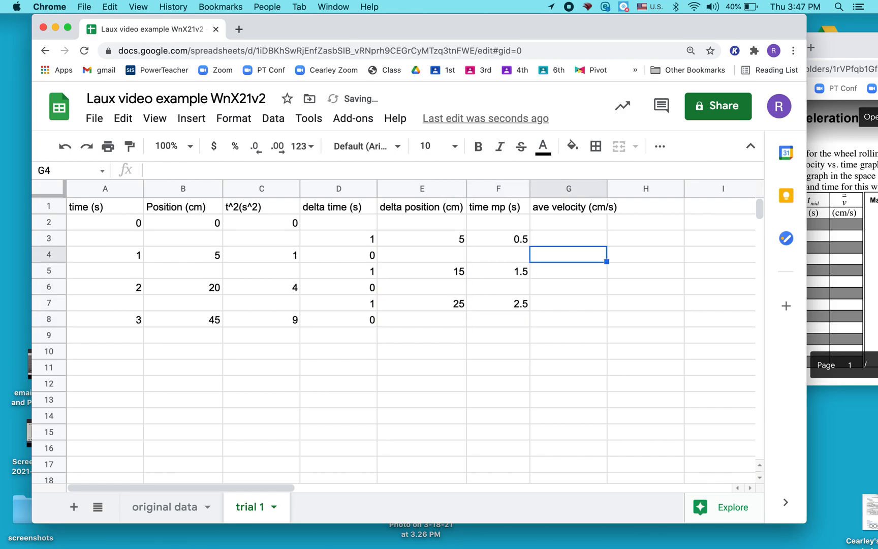
left_click(564, 241)
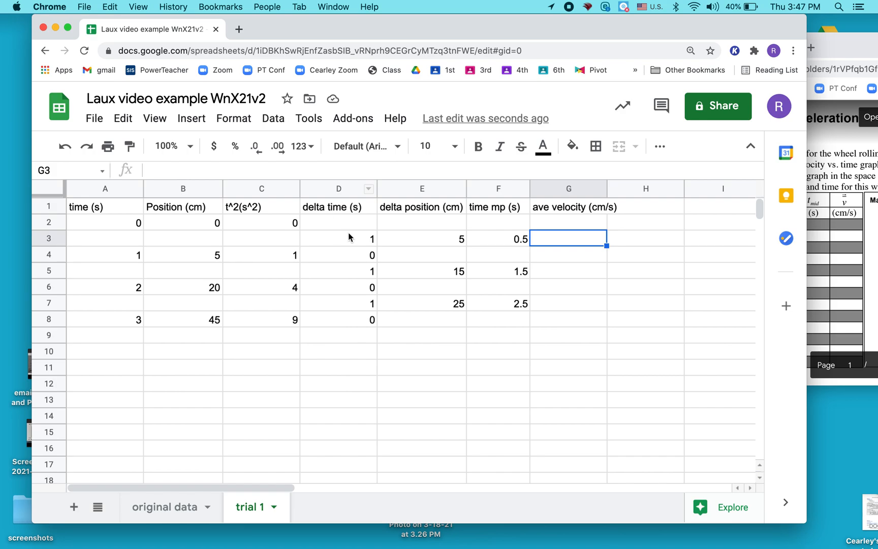
type("=")
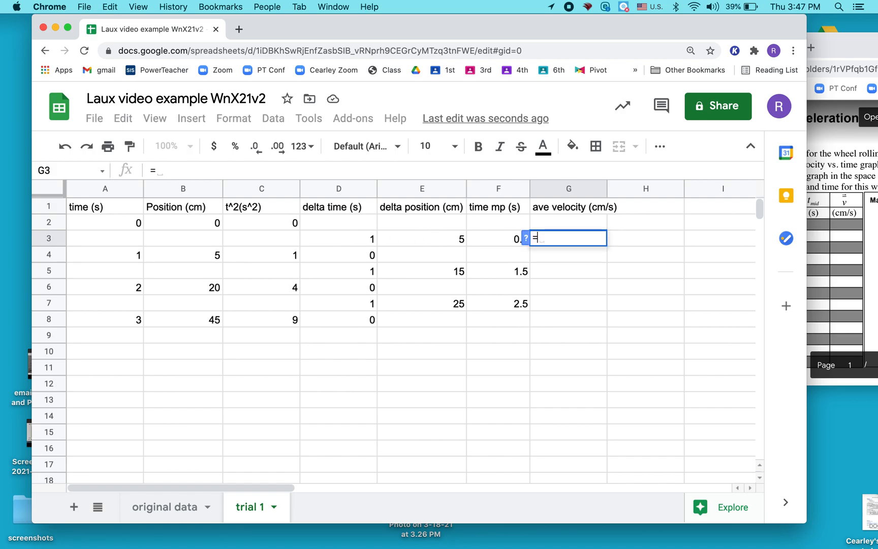
left_click(429, 234)
type("/")
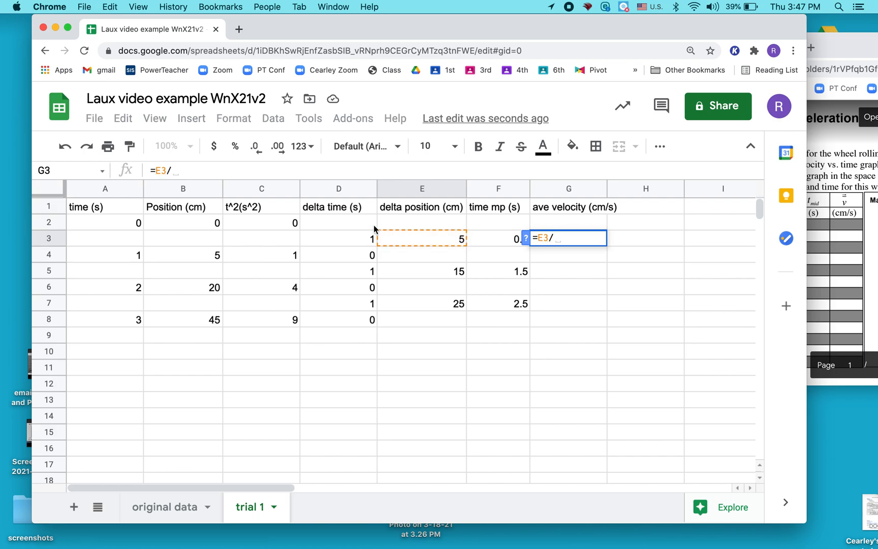
left_click(350, 237)
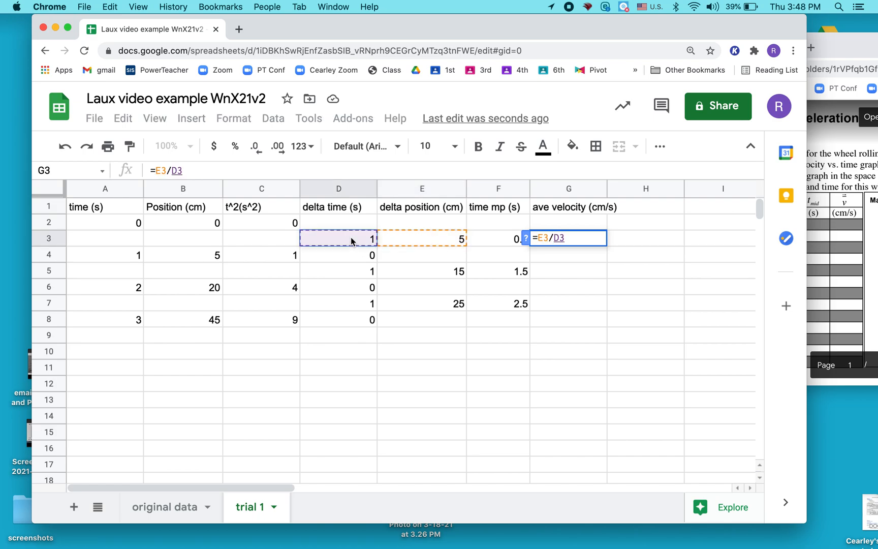
key("Return")
left_click(602, 239)
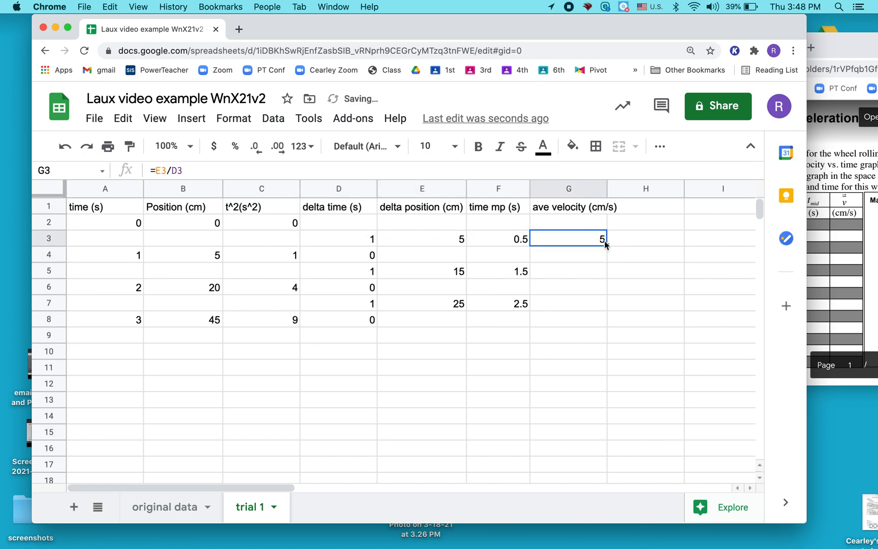
left_click_drag(607, 245, 603, 321)
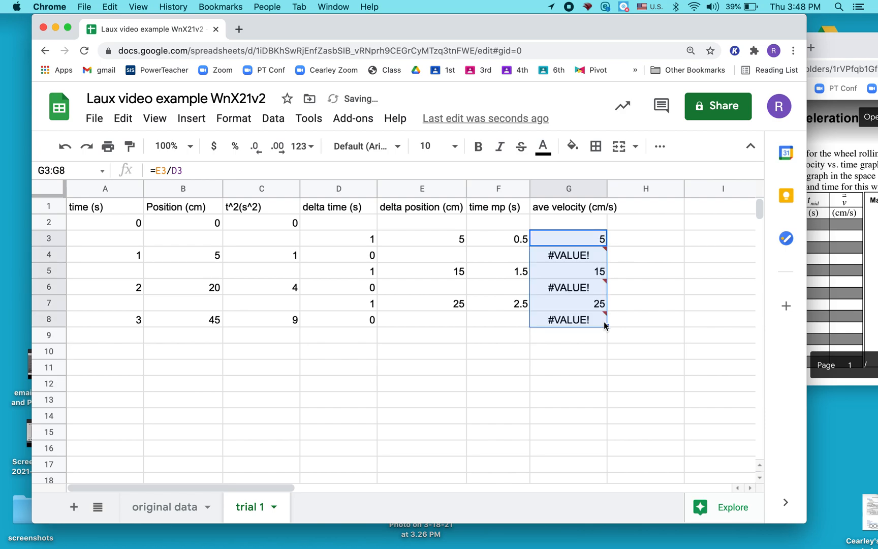
Clear the error cells G4, G6 and G8 in the ave velocity column
left_click(570, 255)
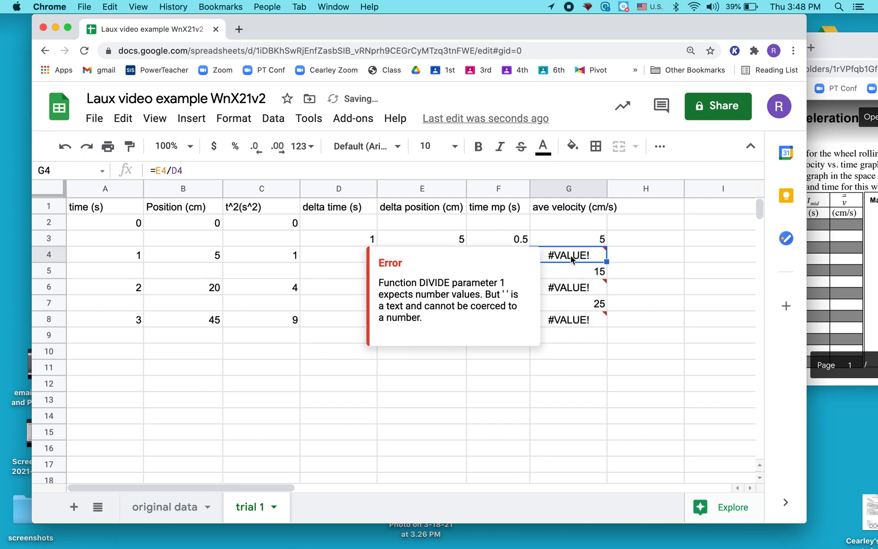
key("Delete")
key("Down")
key("Down")
key("Delete")
key("Down")
key("Down")
key("BackSpace")
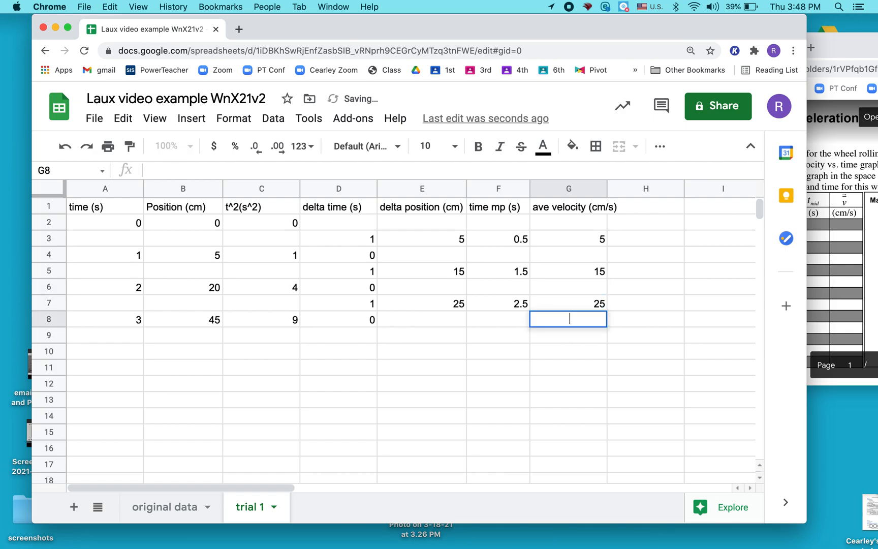